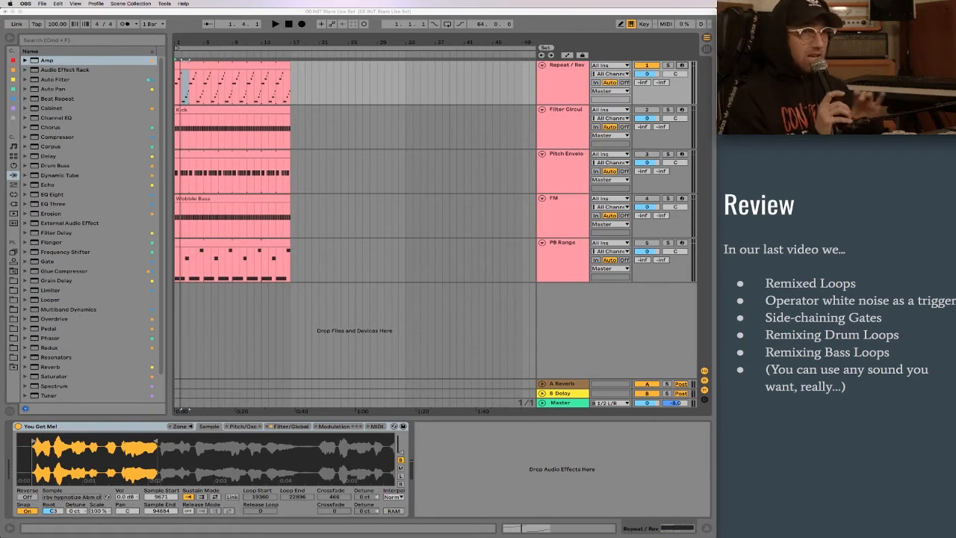
# - Advance the slides to Sampler Top 5 and arm the Repeat / Rev track for recording
pyautogui.click(834, 248)
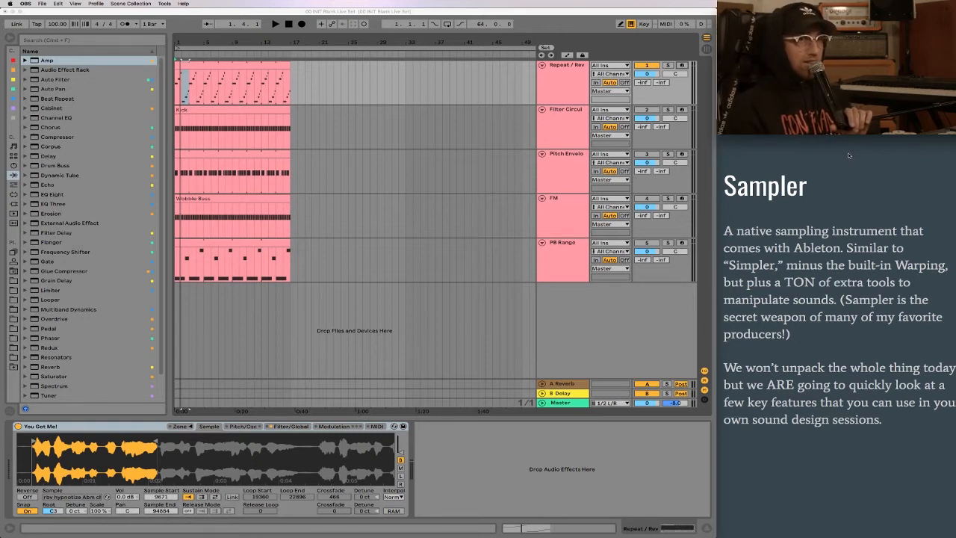
pyautogui.click(832, 285)
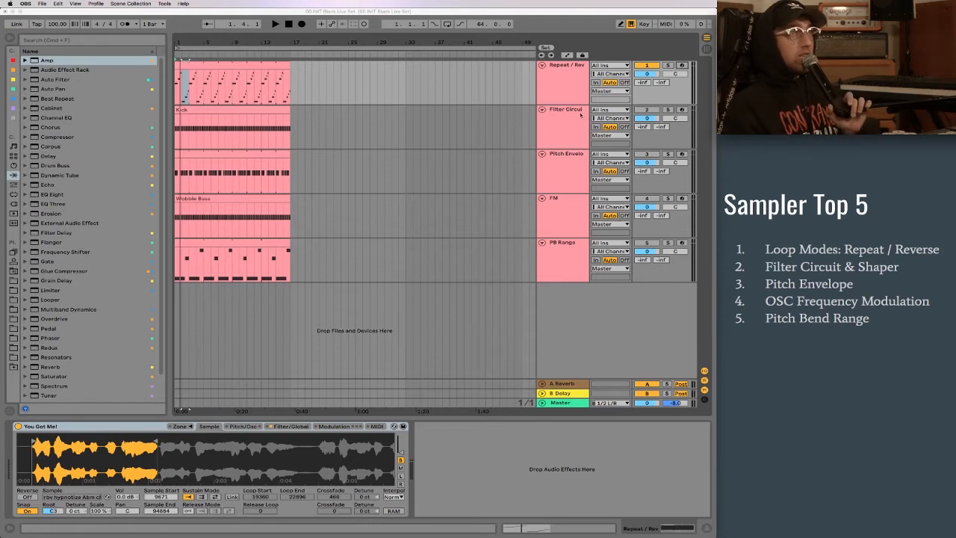
pyautogui.click(563, 88)
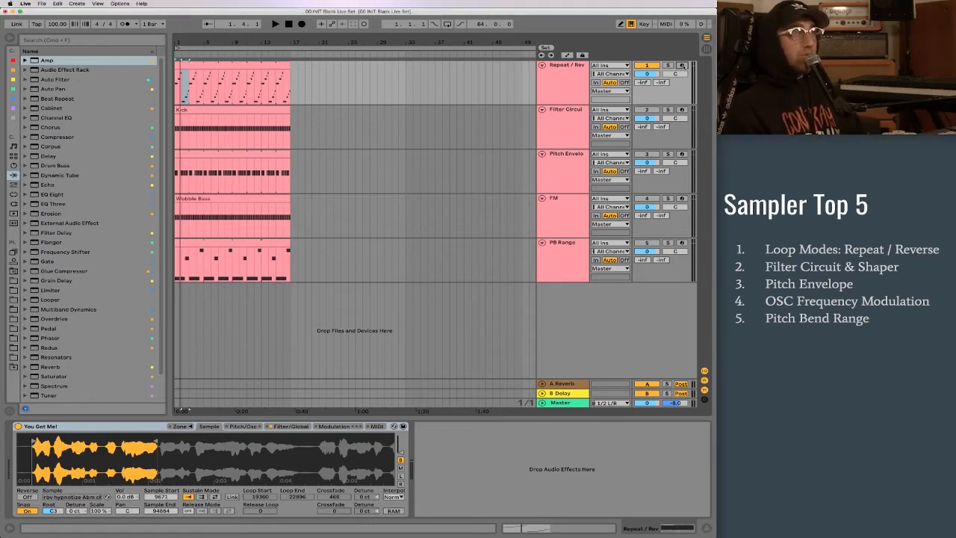
pyautogui.click(563, 89)
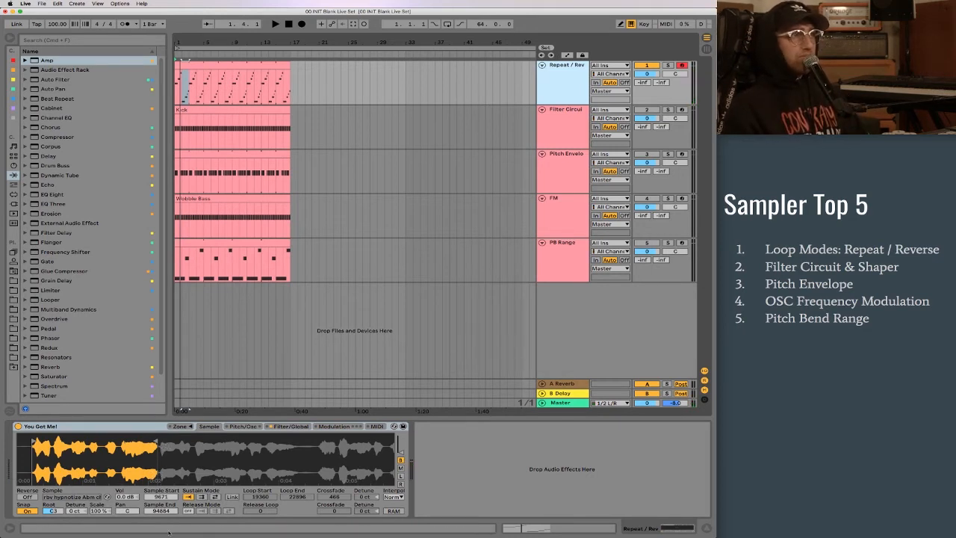
# - Play the Repeat / Rev clip with its piano roll folded to the used notes, and return to its Sampler device
pyautogui.click(206, 68)
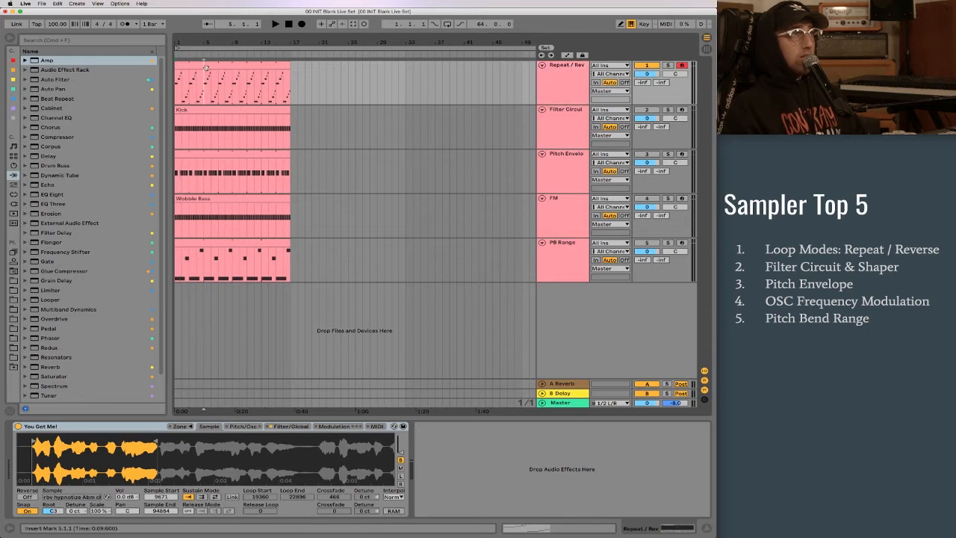
pyautogui.click(535, 528)
pyautogui.press('space')
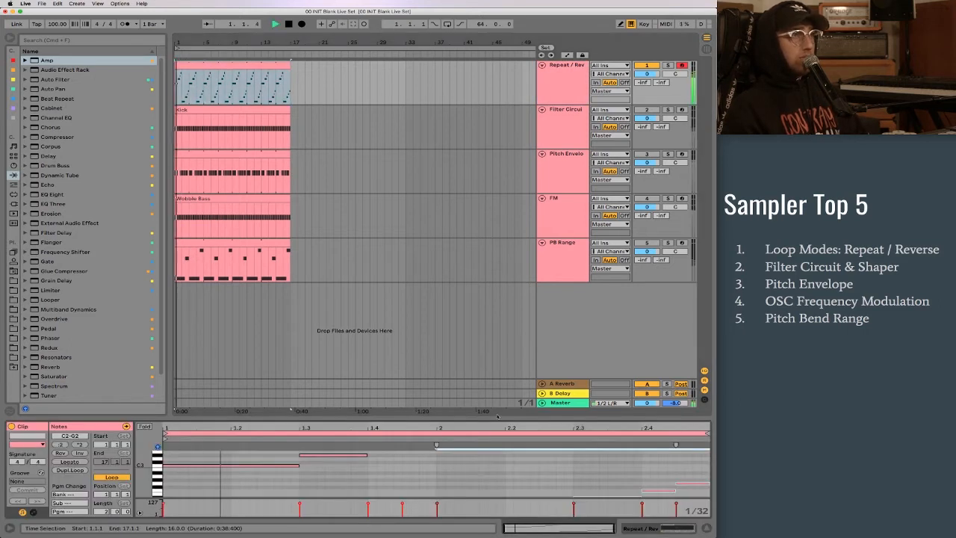
pyautogui.click(143, 426)
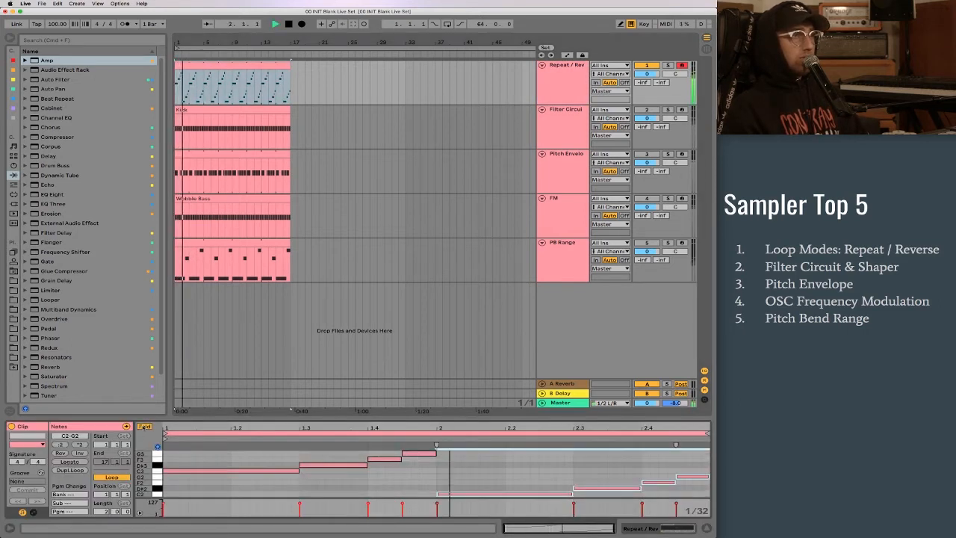
pyautogui.press('space')
pyautogui.hotkey('shift', 'Tab')
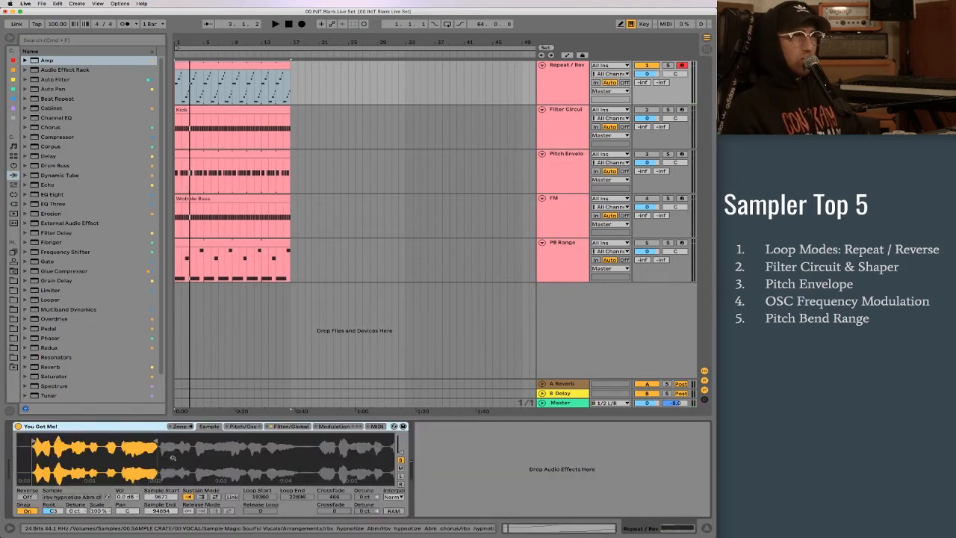
# - Shorten the vocal sample in Sampler to its first syllable by setting the sample end to 21480
pyautogui.moveTo(157, 441)
pyautogui.mouseDown()
pyautogui.moveTo(52, 445)
pyautogui.moveTo(79, 458)
pyautogui.moveTo(184, 458)
pyautogui.moveTo(54, 468)
pyautogui.mouseUp()
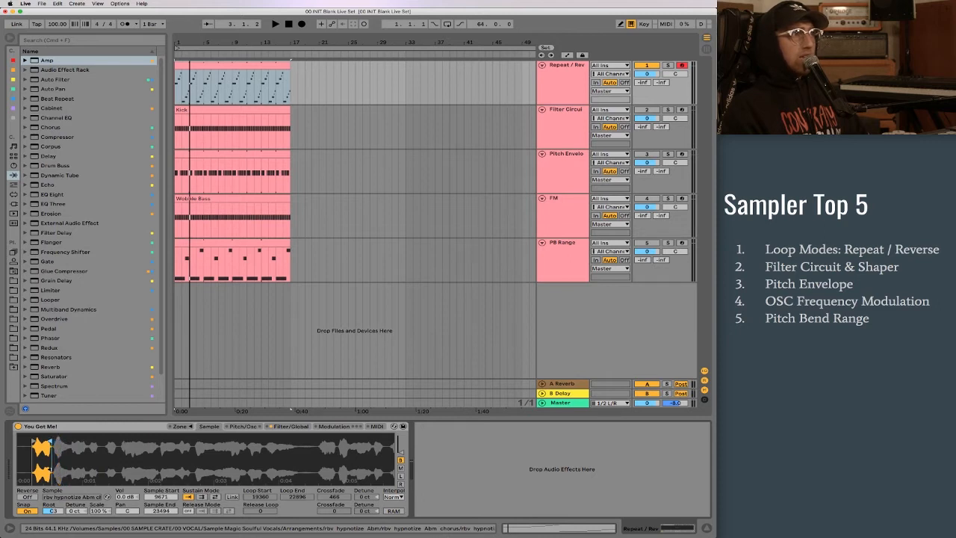
pyautogui.moveTo(38, 451); pyautogui.dragTo(184, 506)
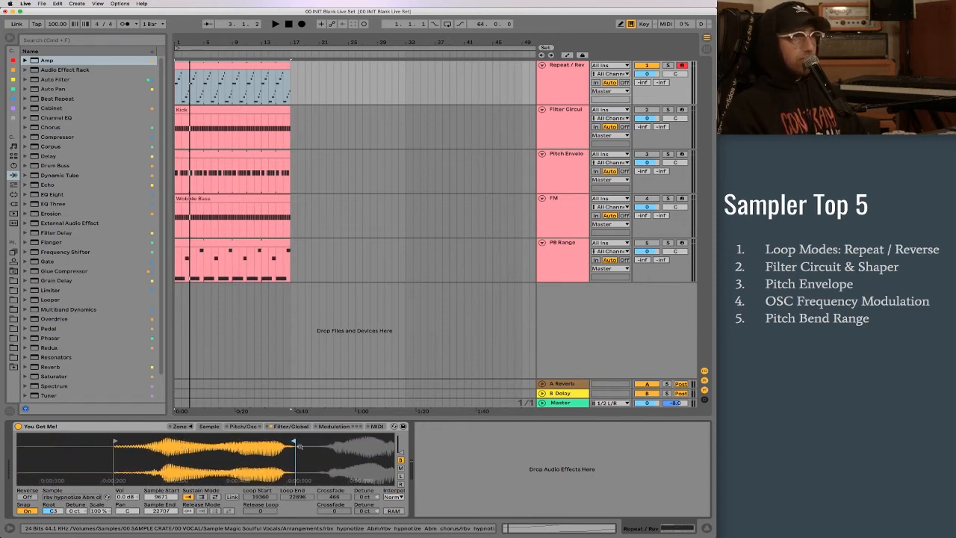
pyautogui.moveTo(293, 442); pyautogui.dragTo(277, 442)
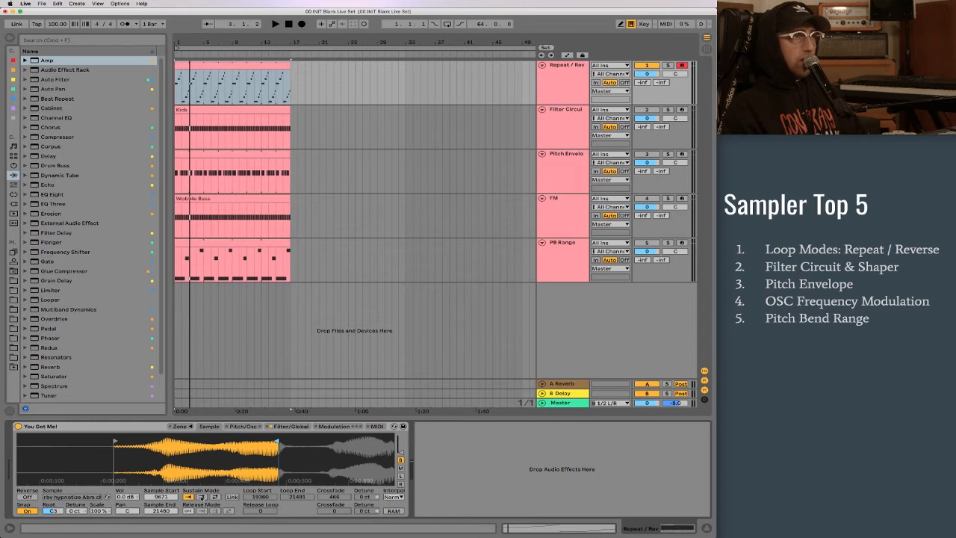
# - Enable forward sustain looping with the loop from 17837 to 21480, and play the Repeat / Rev clip
pyautogui.click(200, 496)
pyautogui.moveTo(249, 435)
pyautogui.mouseDown()
pyautogui.moveTo(186, 435)
pyautogui.moveTo(278, 435)
pyautogui.moveTo(268, 436)
pyautogui.mouseUp()
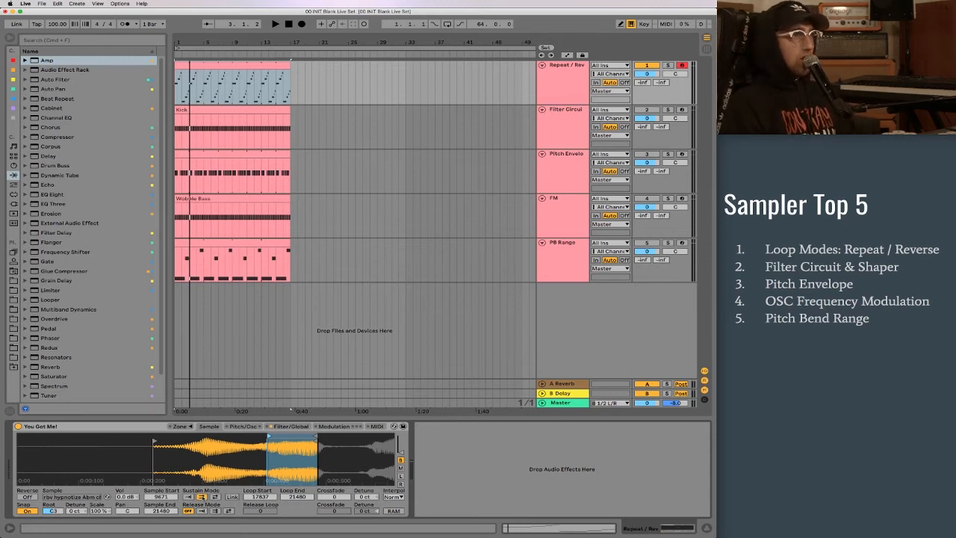
pyautogui.click(215, 68)
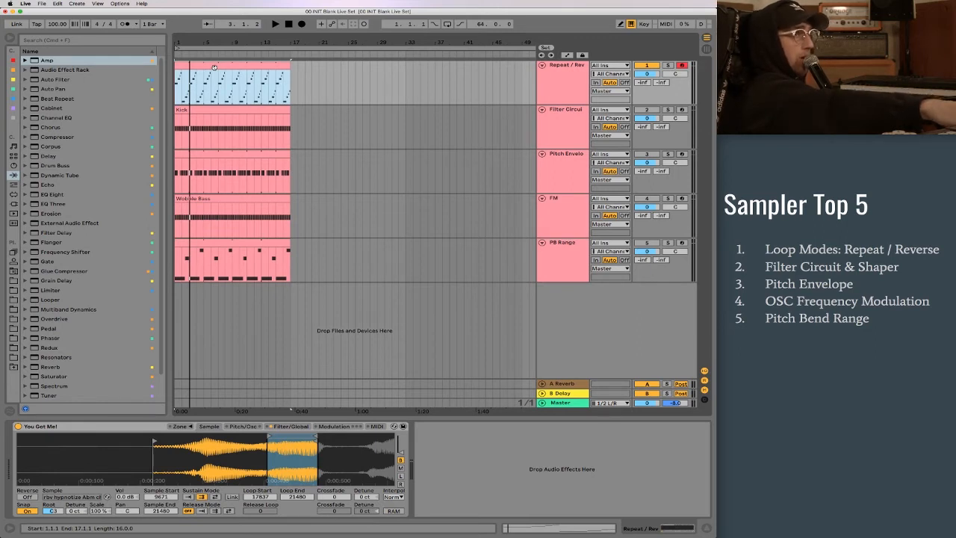
pyautogui.press('space')
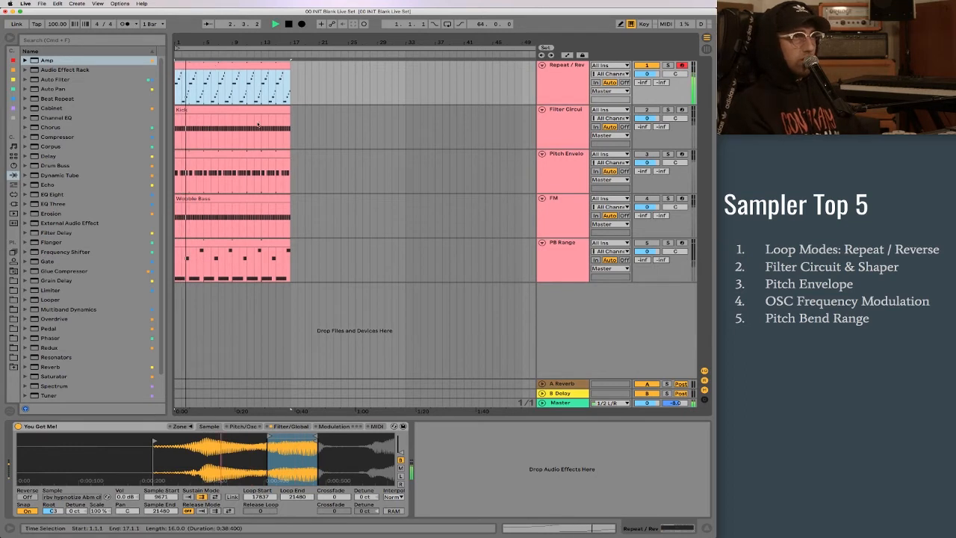
pyautogui.press('space')
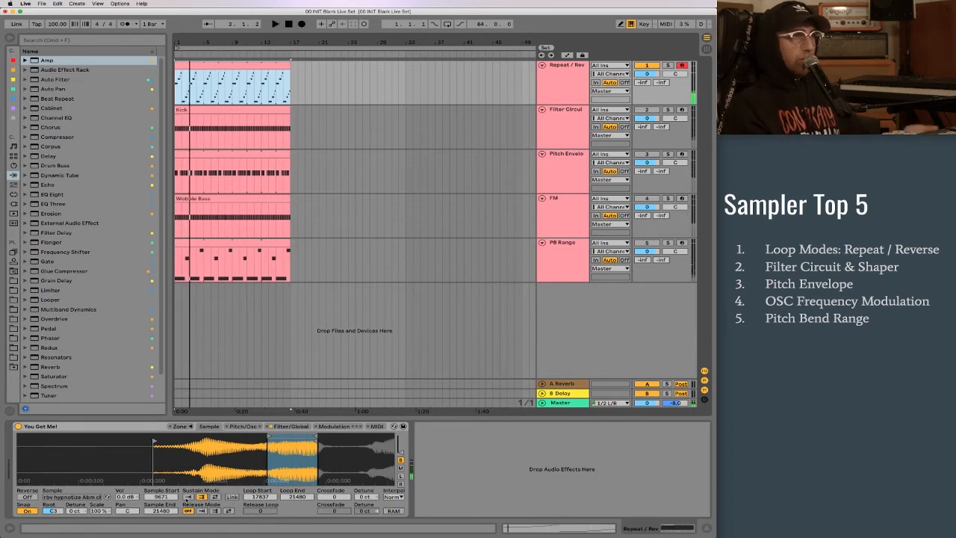
# - Turn off sustain looping, extend the sample end to 22707, and play the clip for comparison
pyautogui.click(188, 497)
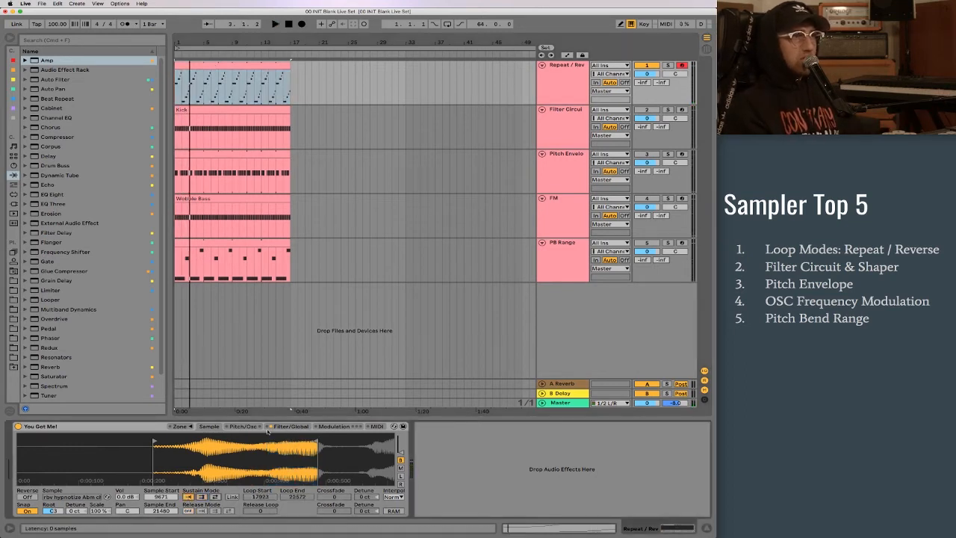
pyautogui.moveTo(334, 442); pyautogui.dragTo(346, 443)
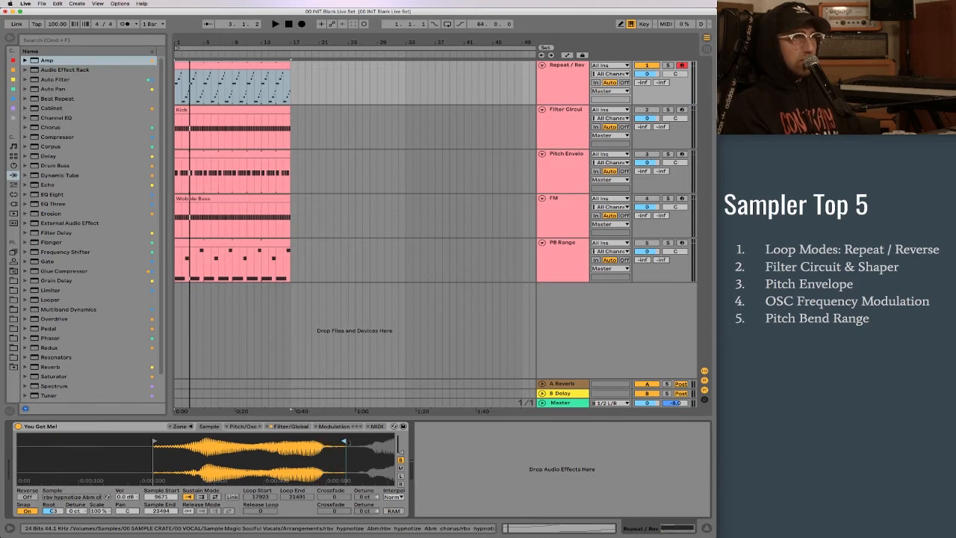
pyautogui.press('space')
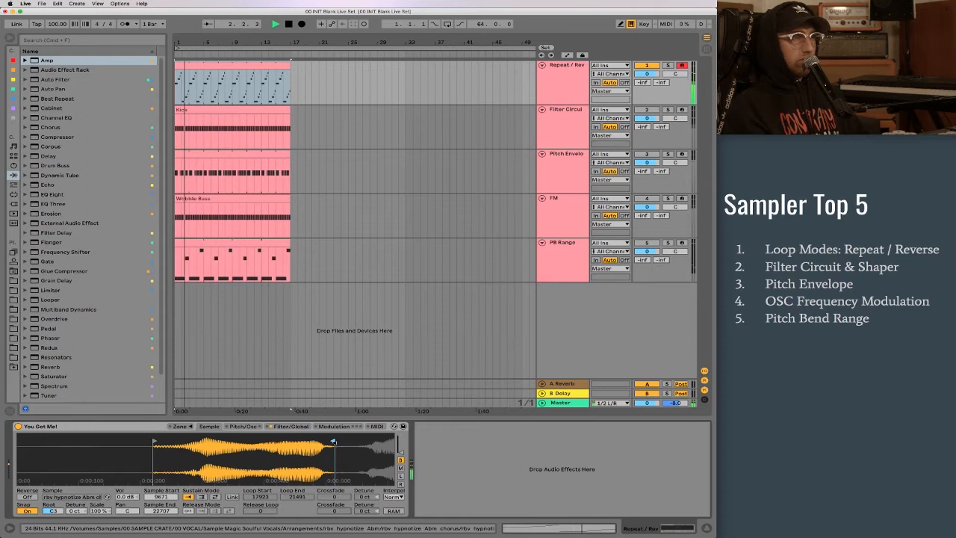
pyautogui.press('space')
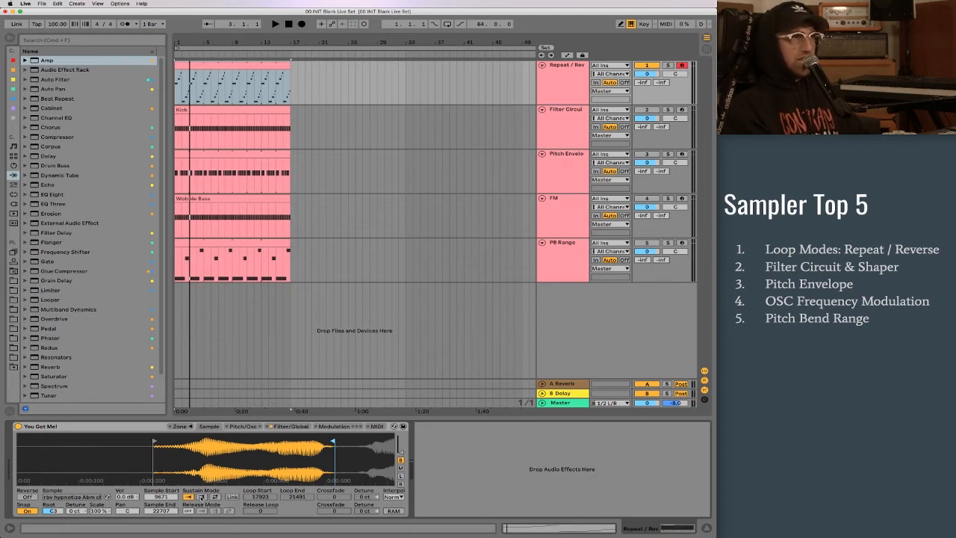
# - Set the sustain mode to back-and-forth looping and play the clip
pyautogui.click(203, 497)
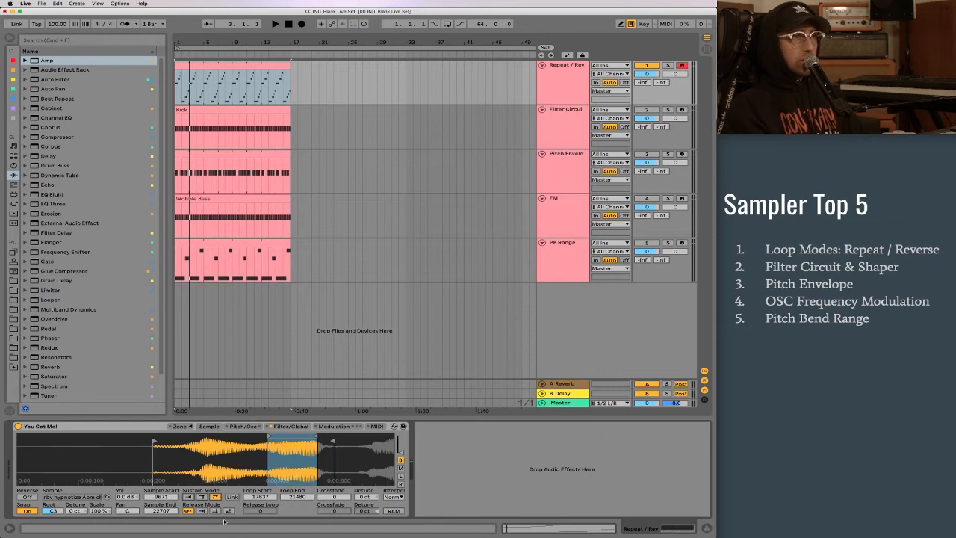
pyautogui.press('space')
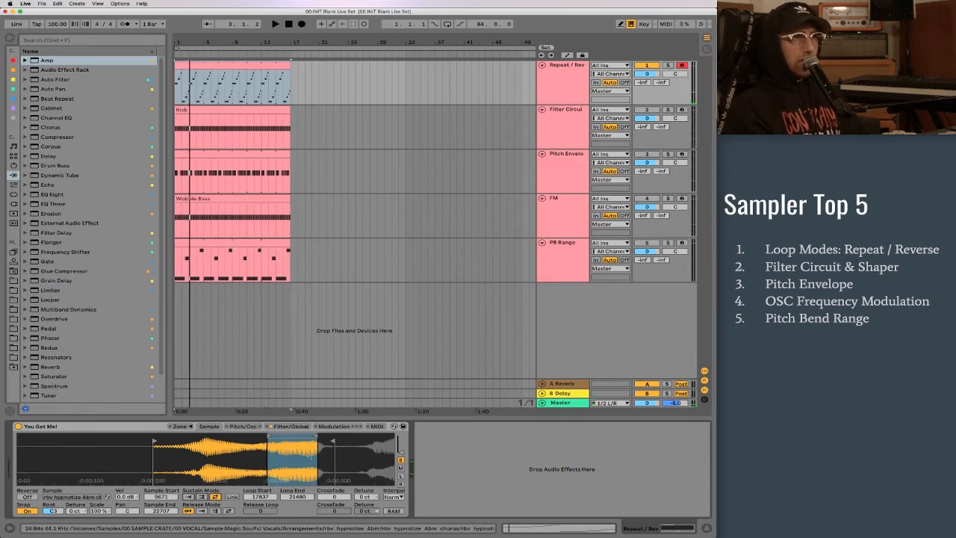
pyautogui.press('space')
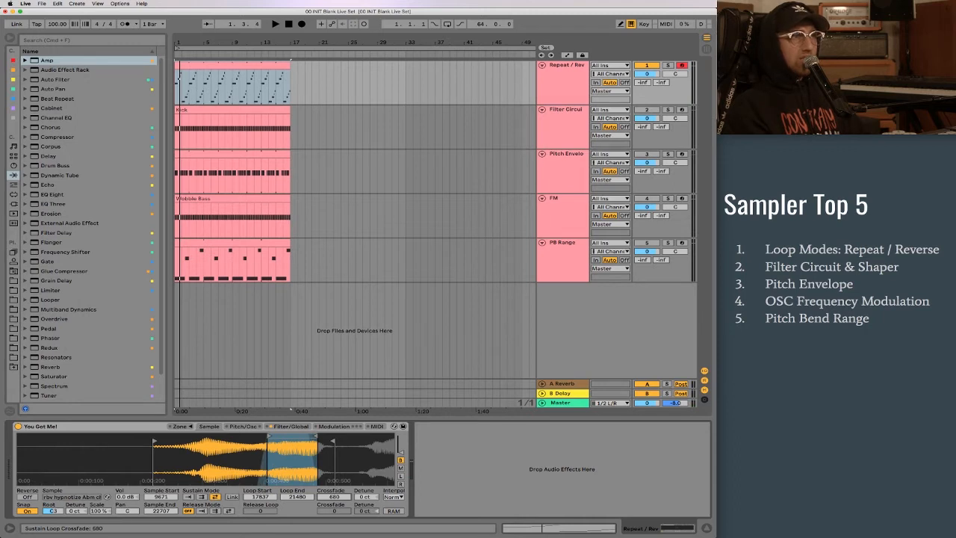
# - Set the sustain loop crossfade to 320 and play the clip
pyautogui.moveTo(334, 497)
pyautogui.mouseDown()
pyautogui.moveTo(334, 482)
pyautogui.moveTo(333, 495)
pyautogui.mouseUp()
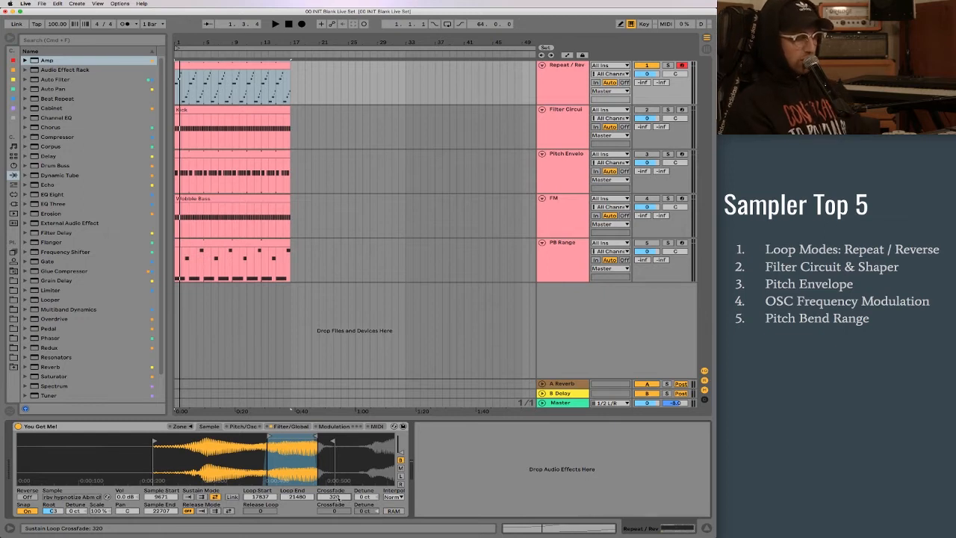
pyautogui.press('space')
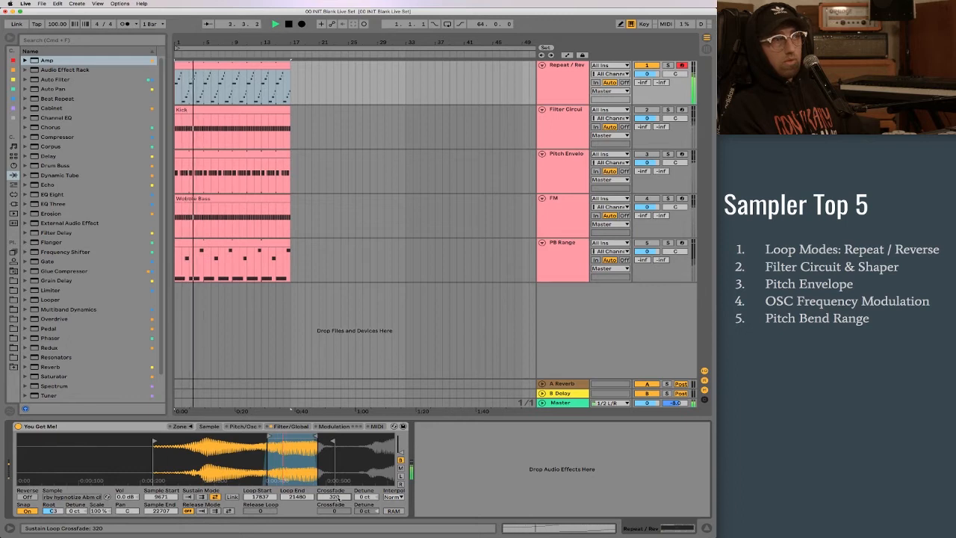
pyautogui.press('space')
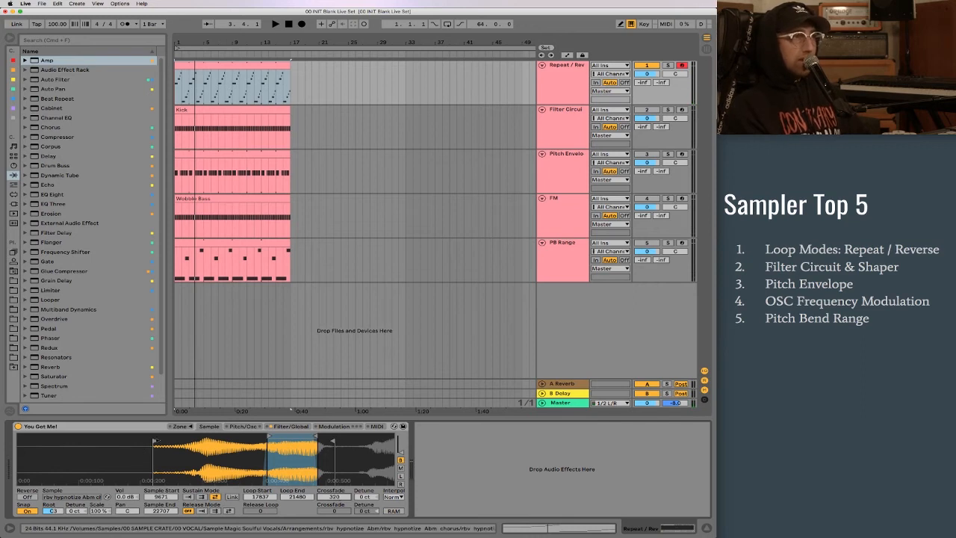
# - Move the sample start to 13224, closer to the loop region, and play the clip
pyautogui.moveTo(154, 441); pyautogui.dragTo(203, 441)
pyautogui.press('space')
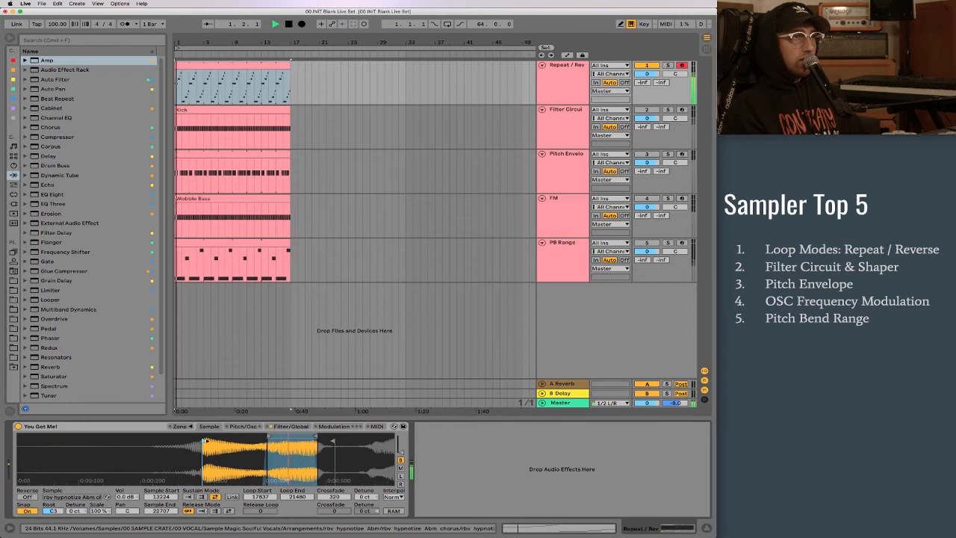
# - Set the volume envelope's attack to 49.2 ms and play the clip with the sample waveform displayed
pyautogui.click(291, 427)
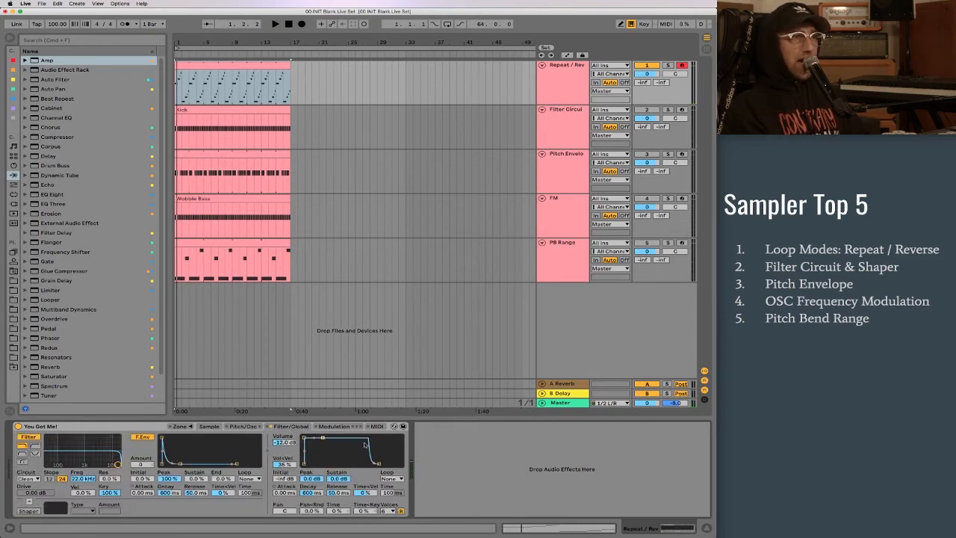
pyautogui.moveTo(282, 493); pyautogui.dragTo(283, 478)
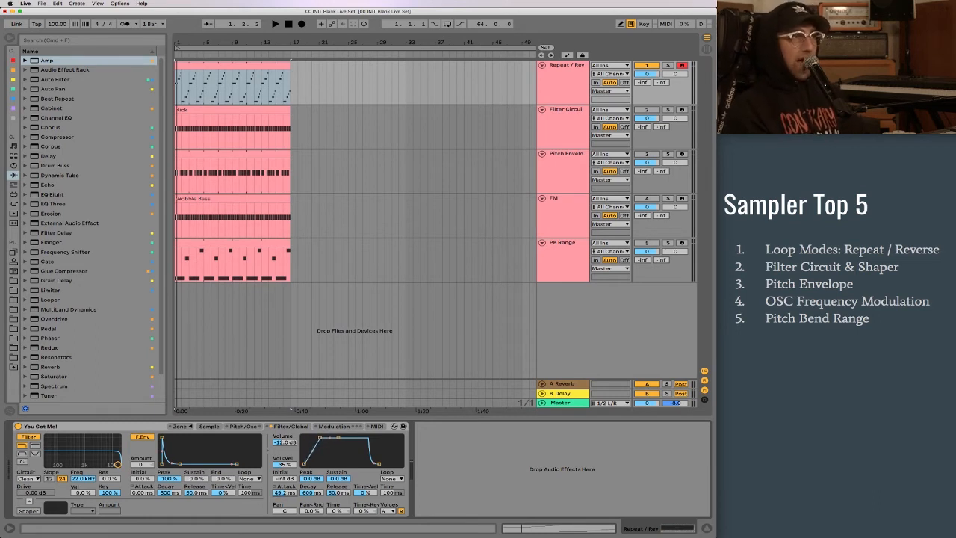
pyautogui.click(209, 426)
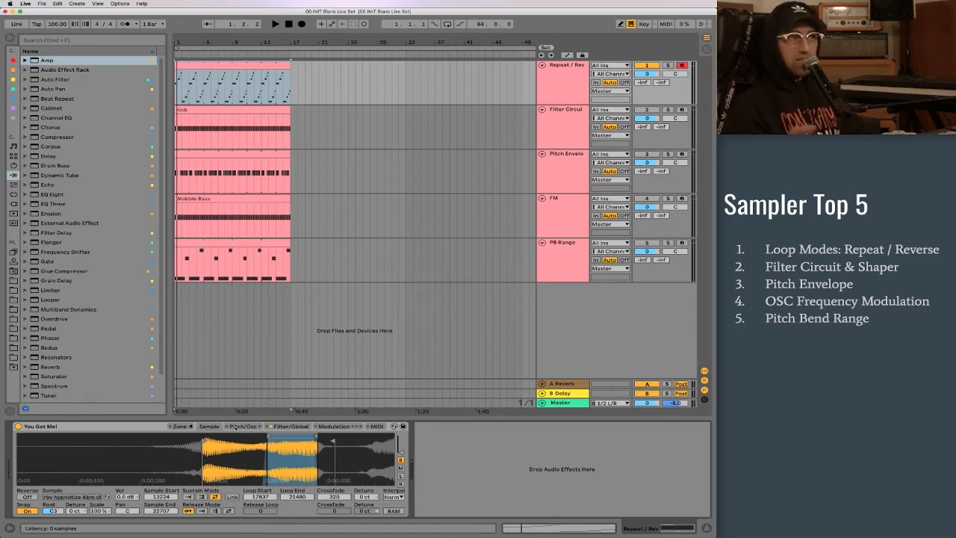
pyautogui.press('space')
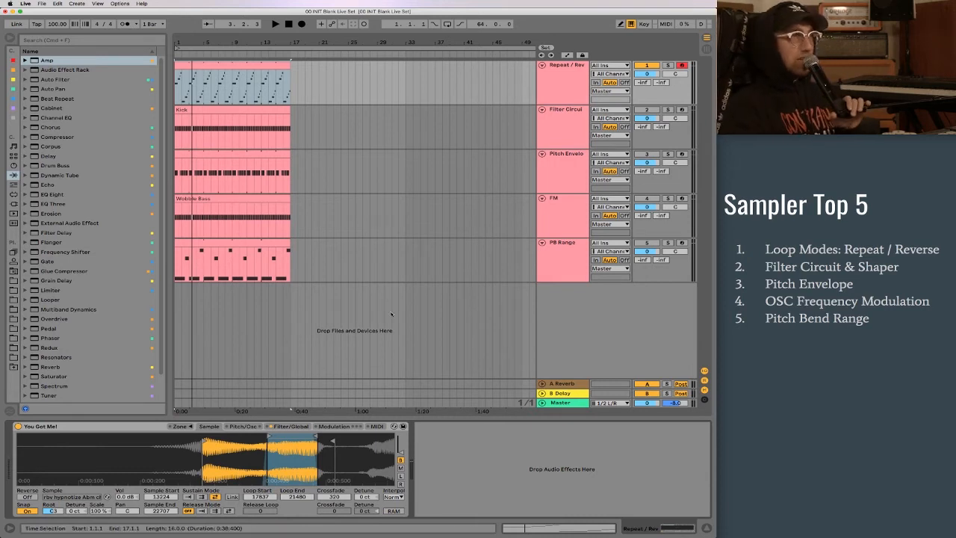
# - Swap the active track from Repeat / Rev to Filter Circuit & Shaper and display its kick sample's waveform in Sampler
pyautogui.click(564, 81)
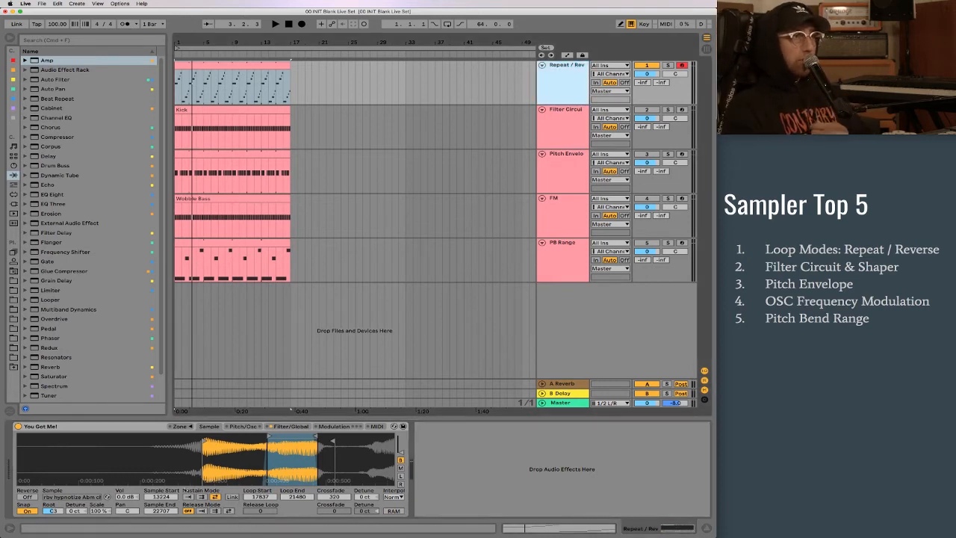
pyautogui.click(565, 135)
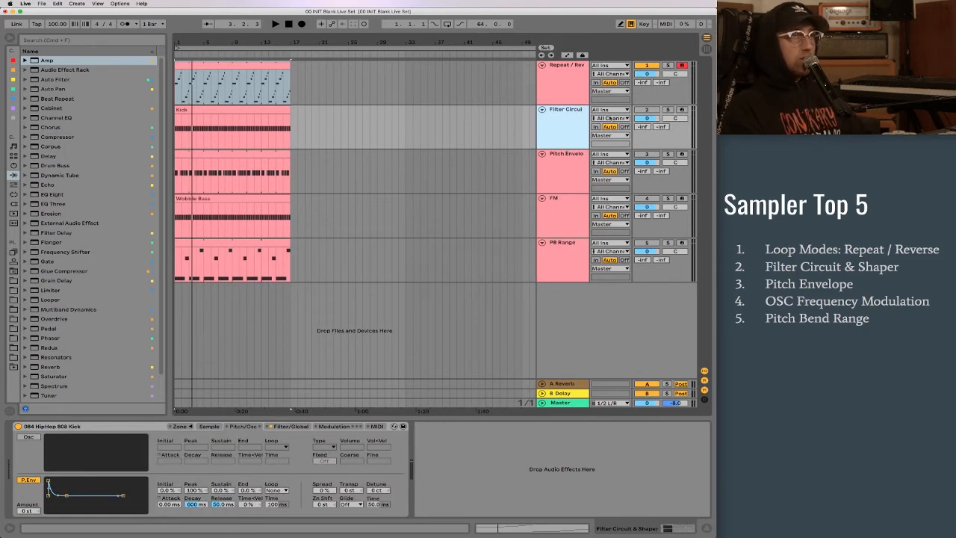
pyautogui.click(648, 110)
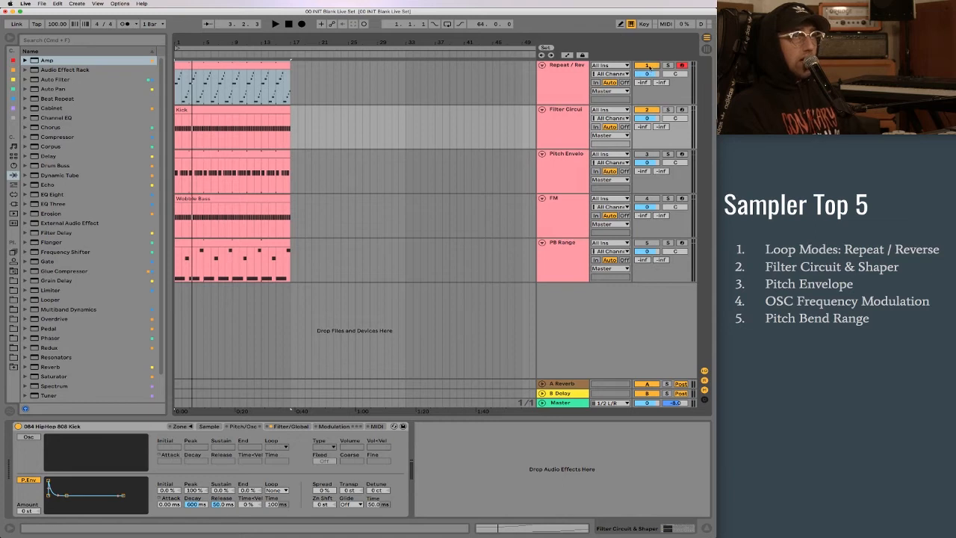
pyautogui.click(551, 132)
pyautogui.click(224, 129)
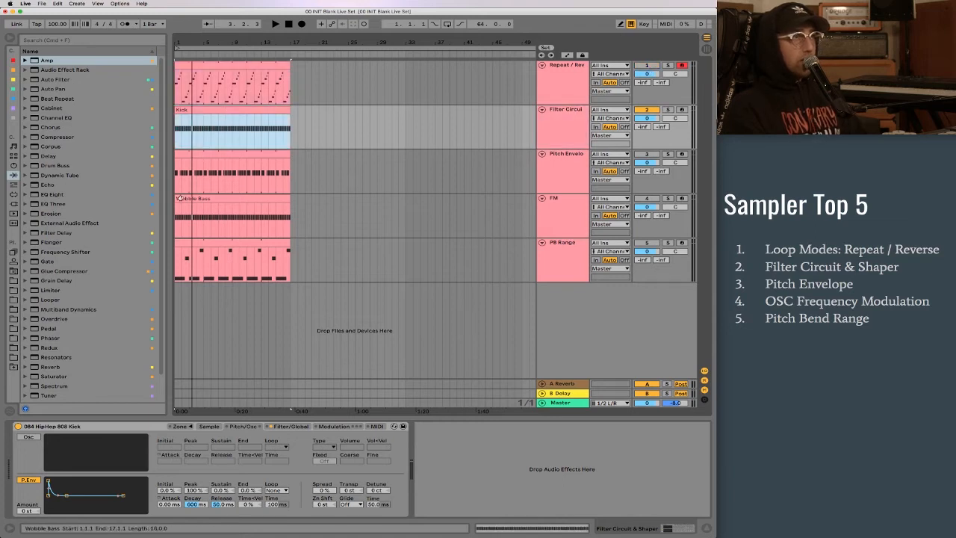
pyautogui.click(209, 426)
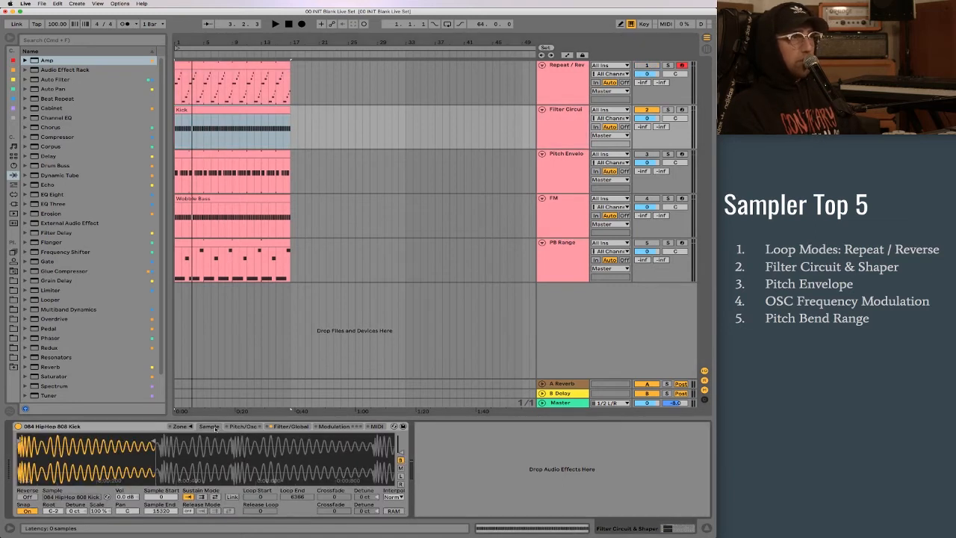
# - Play the kick clip while lowering the filter frequency to 1.67 kHz, and restore the frequency to 22.0 kHz
pyautogui.moveTo(94, 461); pyautogui.dragTo(94, 497)
pyautogui.press('space')
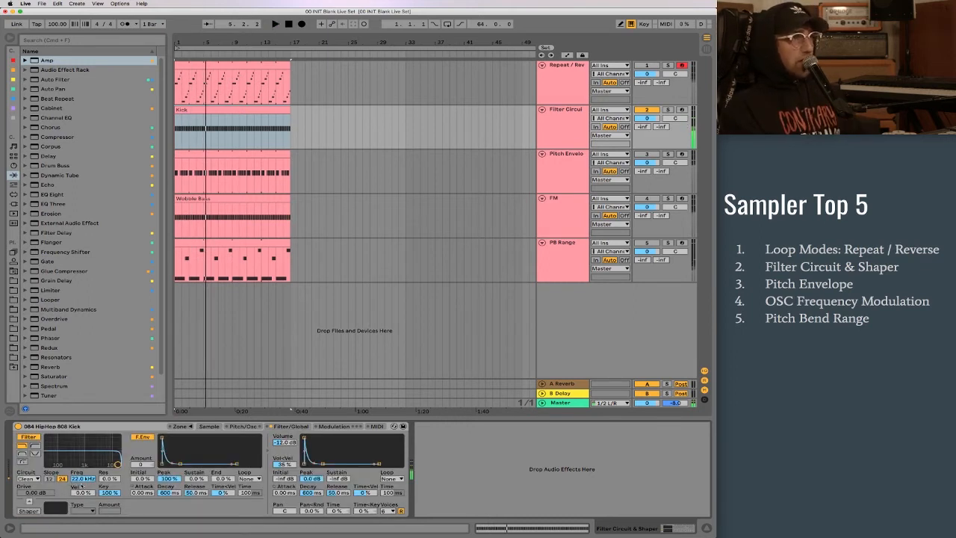
pyautogui.moveTo(83, 478); pyautogui.dragTo(83, 519)
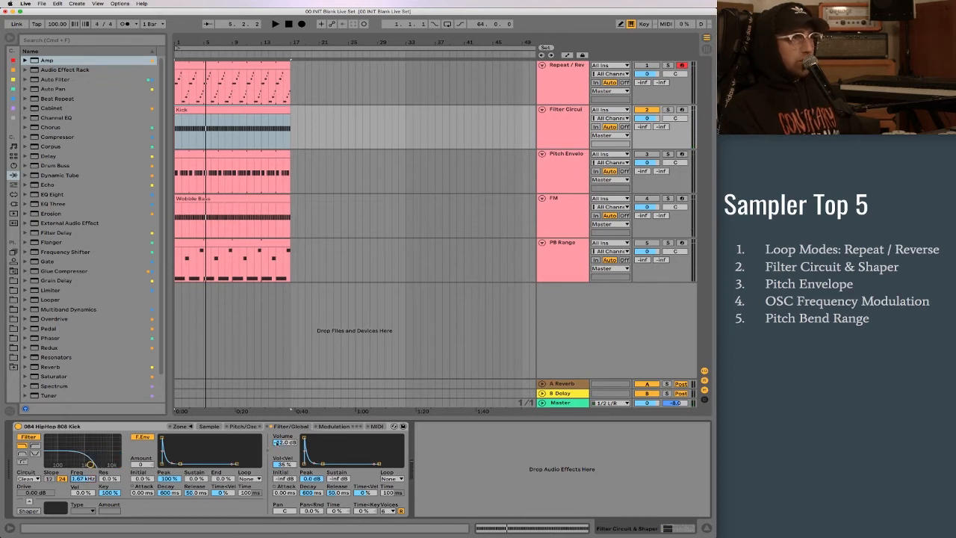
pyautogui.moveTo(83, 478); pyautogui.dragTo(83, 433)
pyautogui.press('space')
pyautogui.moveTo(83, 478)
pyautogui.mouseDown()
pyautogui.moveTo(83, 520)
pyautogui.moveTo(83, 478)
pyautogui.mouseUp()
pyautogui.press('space')
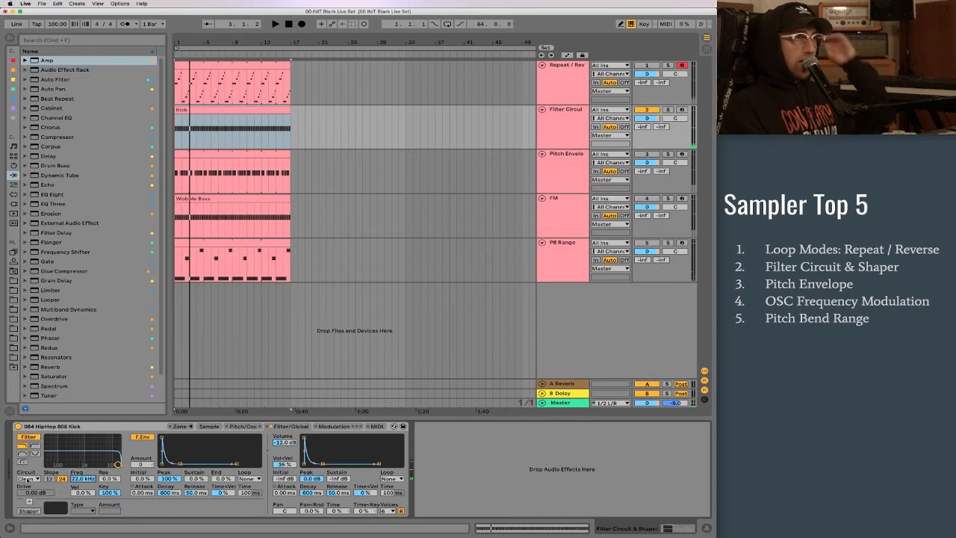
# - Set the kick Sampler's filter circuit to OSR
pyautogui.click(28, 479)
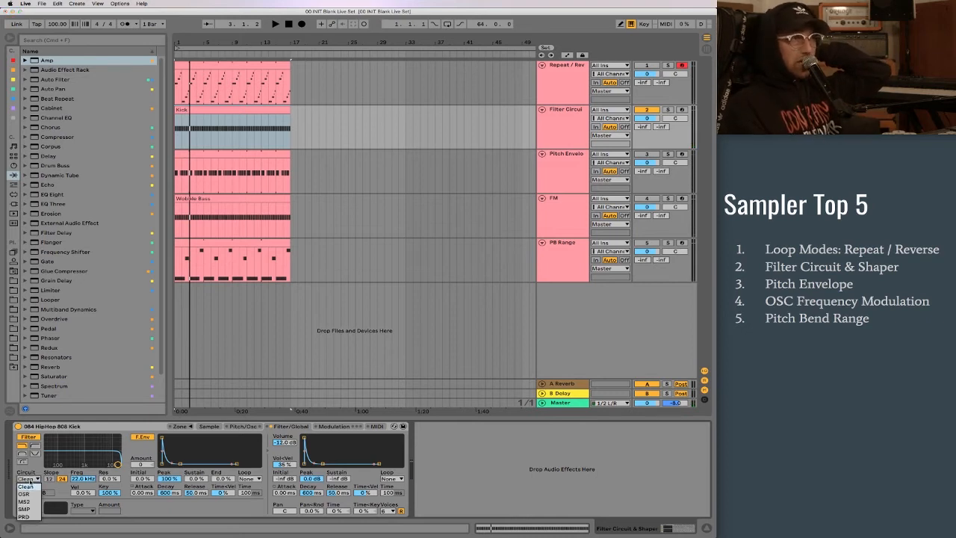
pyautogui.click(26, 494)
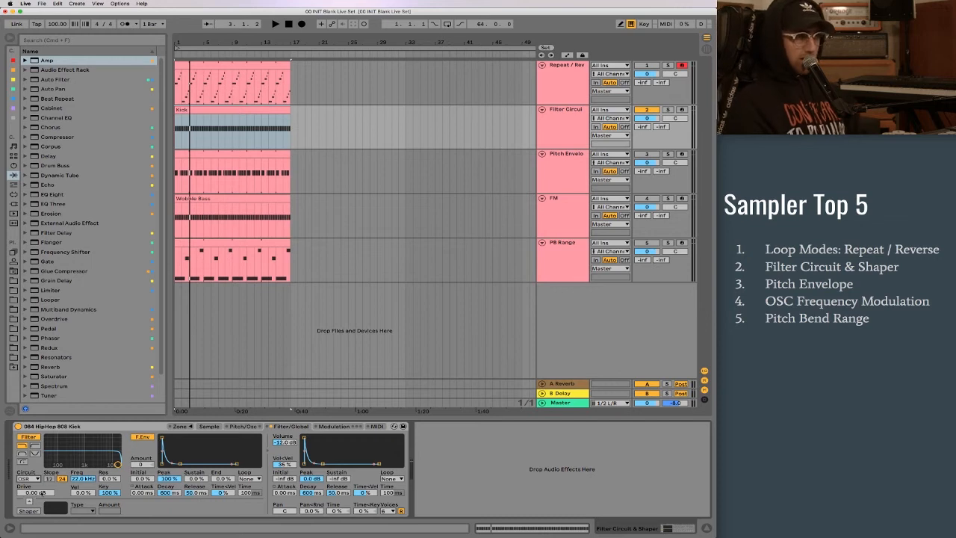
pyautogui.click(28, 479)
pyautogui.click(26, 494)
# - Raise the OSR filter's drive to 24.0 dB and play the kick clip
pyautogui.click(35, 492)
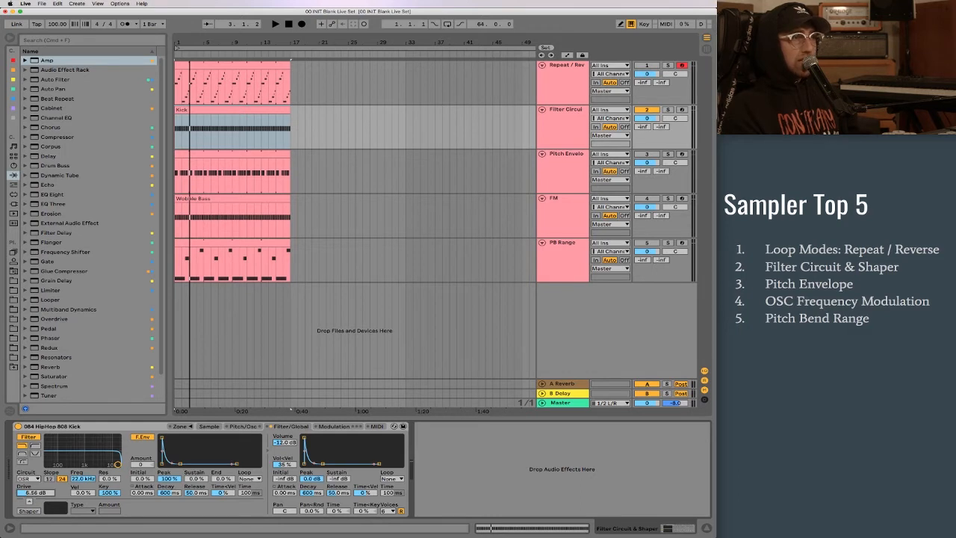
pyautogui.press('space')
pyautogui.moveTo(35, 493); pyautogui.dragTo(35, 449)
pyautogui.press('space')
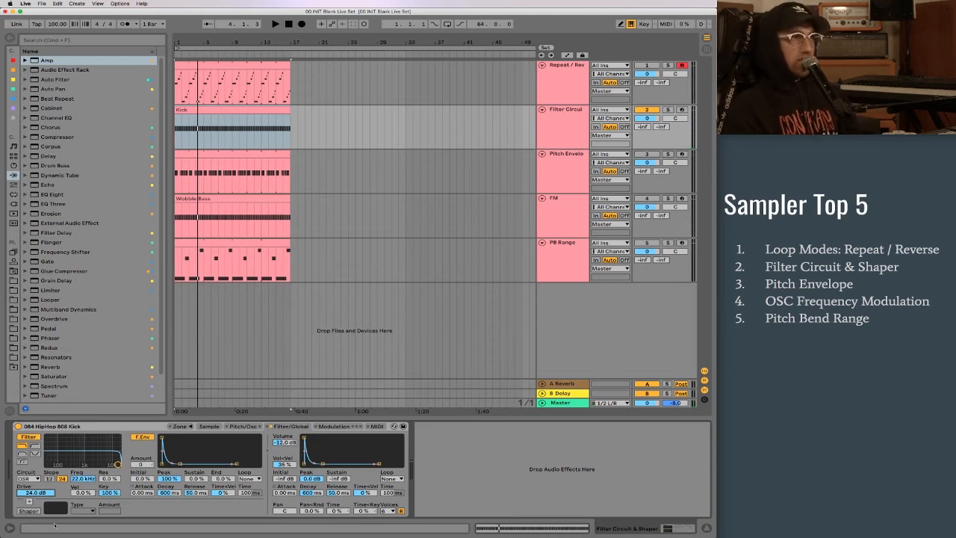
# - Enable the shaper and try the Hard and Sine types, ending with the type set to 4Bit
pyautogui.click(30, 511)
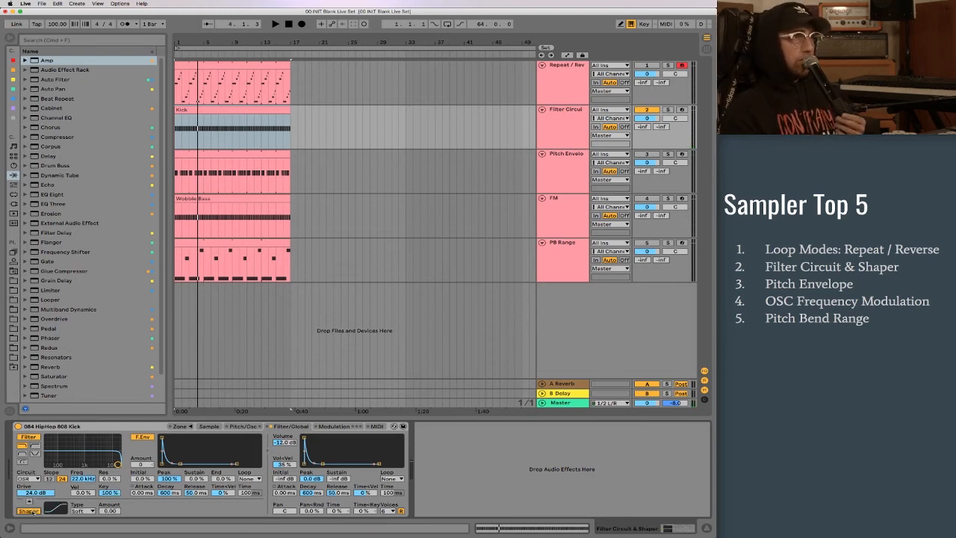
pyautogui.click(83, 511)
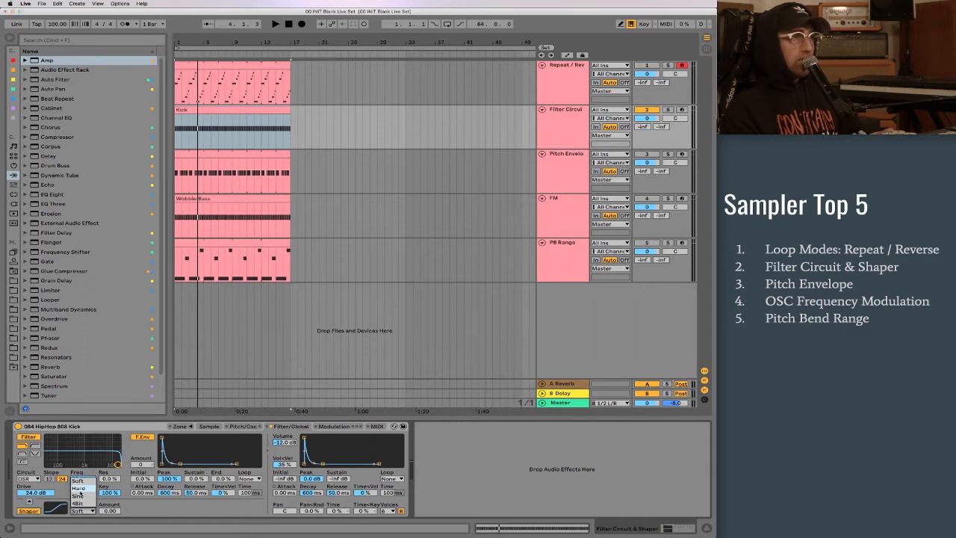
pyautogui.click(85, 489)
pyautogui.click(83, 512)
pyautogui.click(82, 496)
pyautogui.click(83, 513)
pyautogui.click(85, 503)
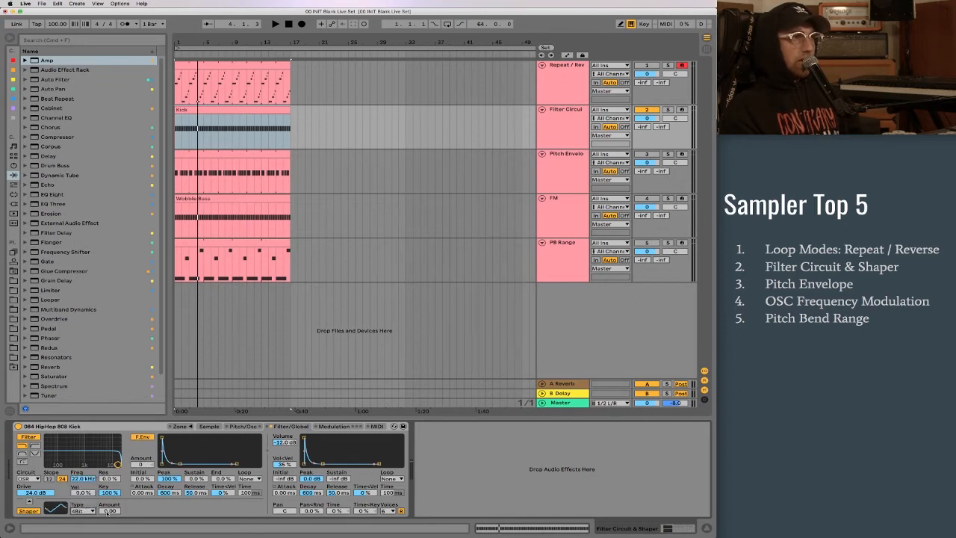
# - Try a higher shaper amount while playing the kick clip, and turn the shaper off
pyautogui.moveTo(110, 510); pyautogui.dragTo(109, 450)
pyautogui.press('space')
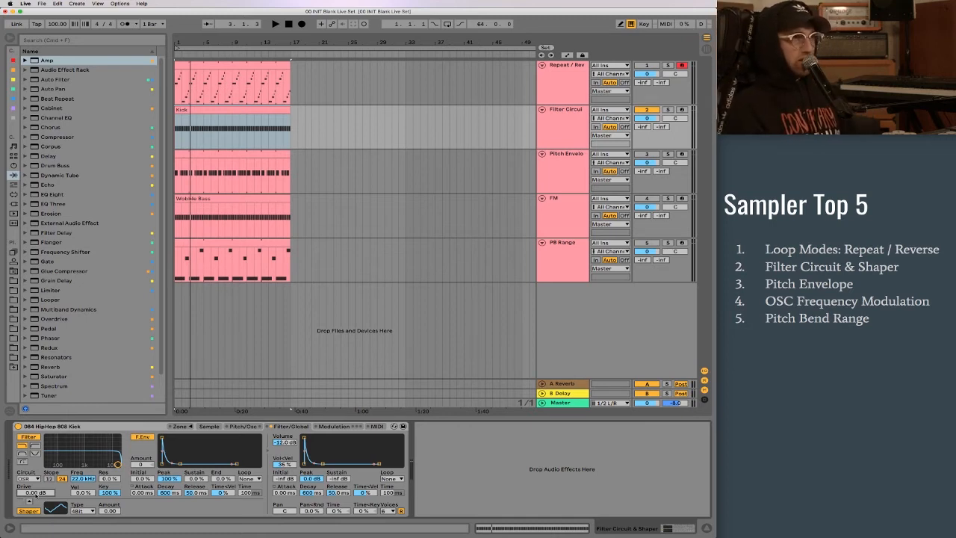
pyautogui.click(30, 511)
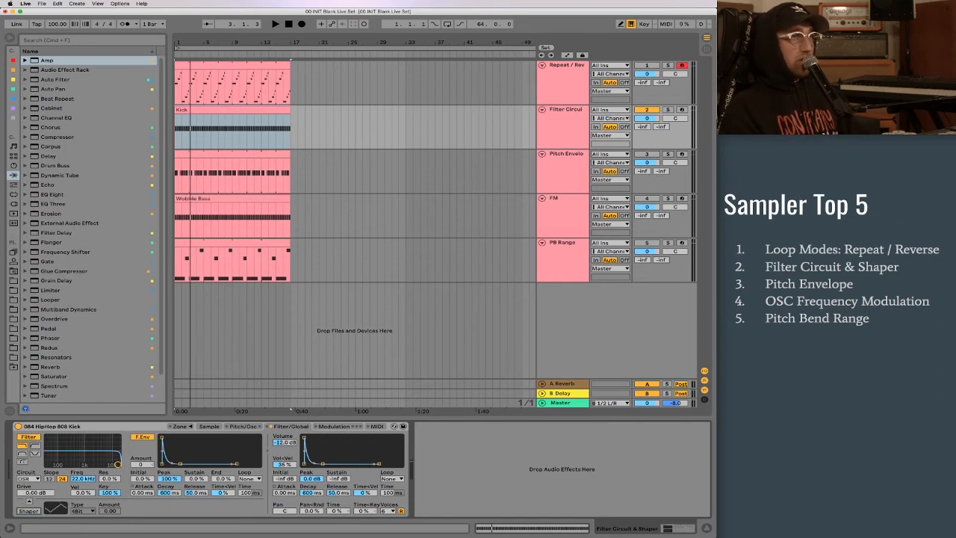
# - Make Pitch Envelope the only active track, select its clip and display the 808 Bass sample's waveform
pyautogui.click(648, 158)
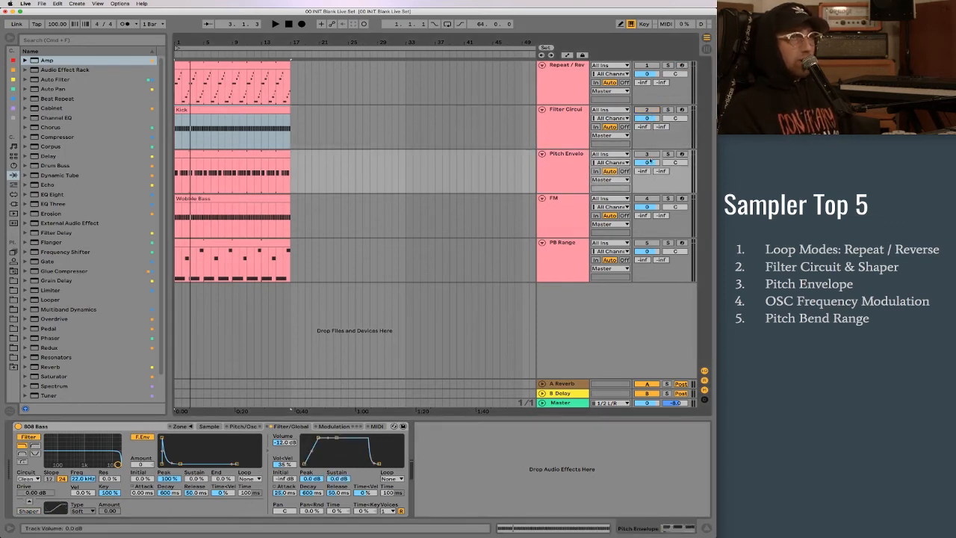
pyautogui.click(245, 154)
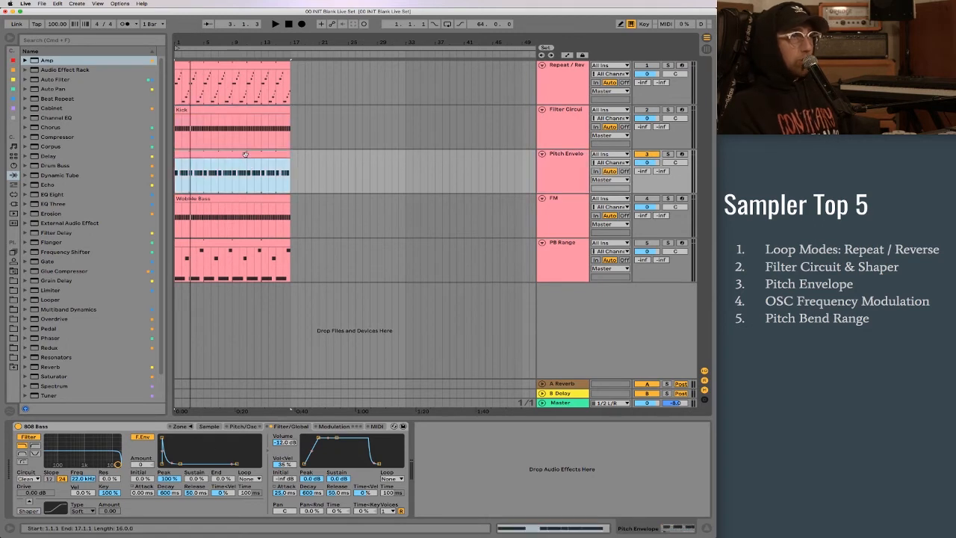
pyautogui.click(243, 425)
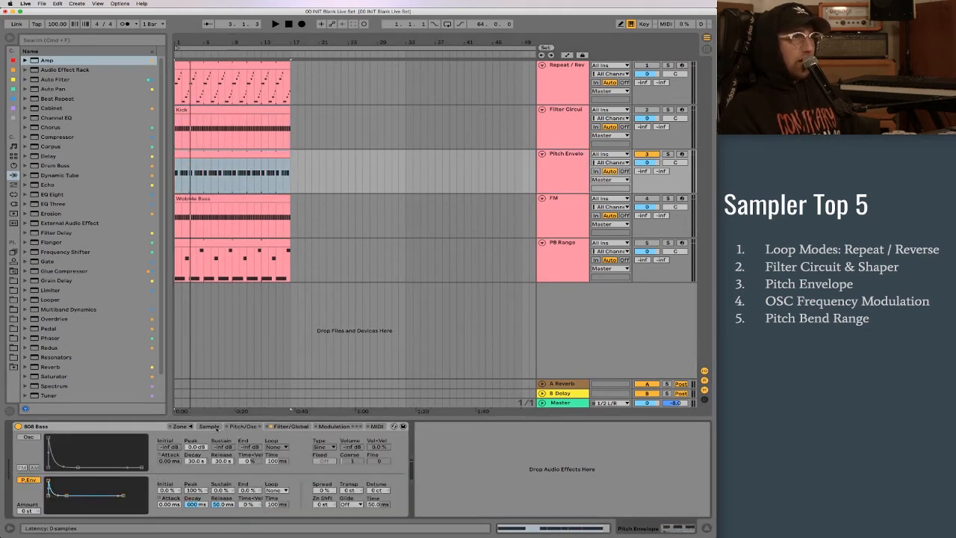
pyautogui.click(210, 426)
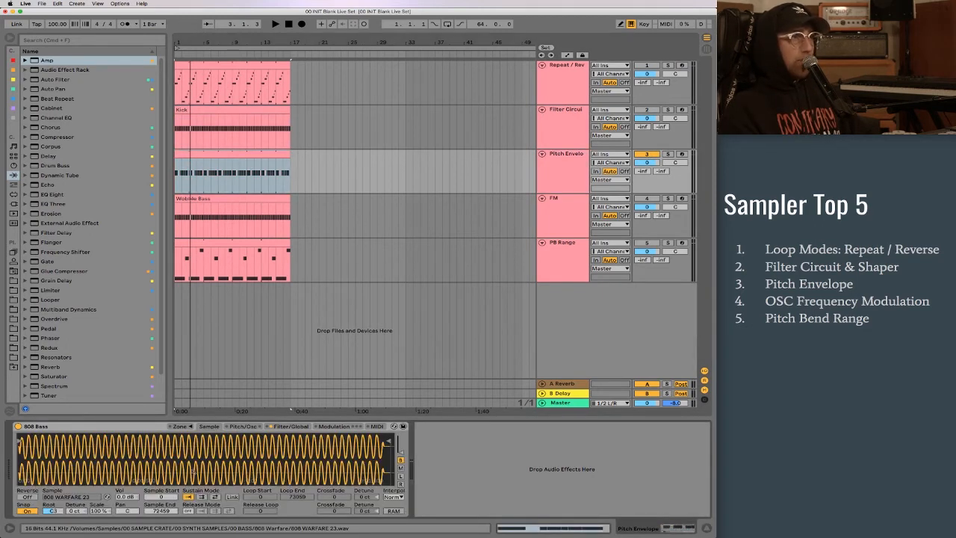
# - Play the Pitch Envelope clip without pitch modulation and show the 808 Bass Sampler's pitch envelope settings
pyautogui.click(216, 155)
pyautogui.press('space')
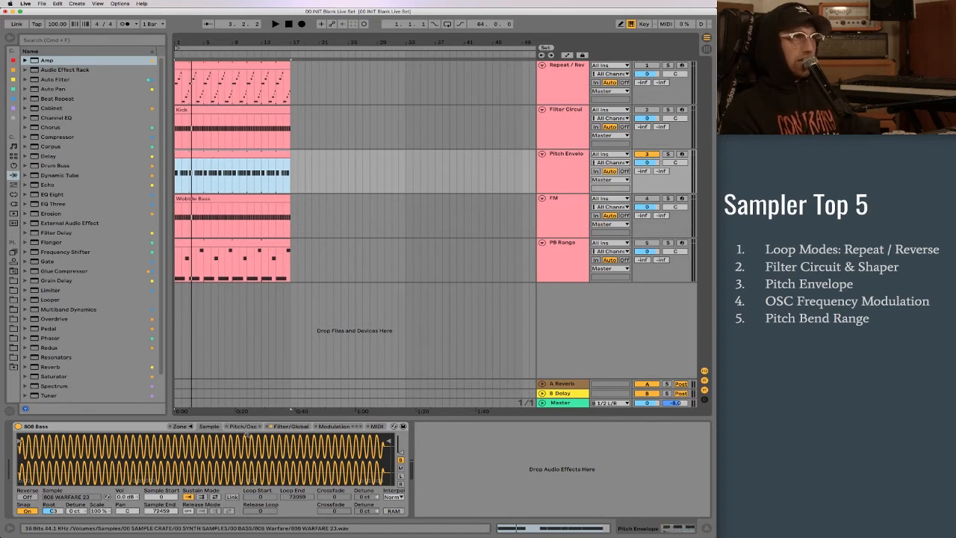
pyautogui.press('space')
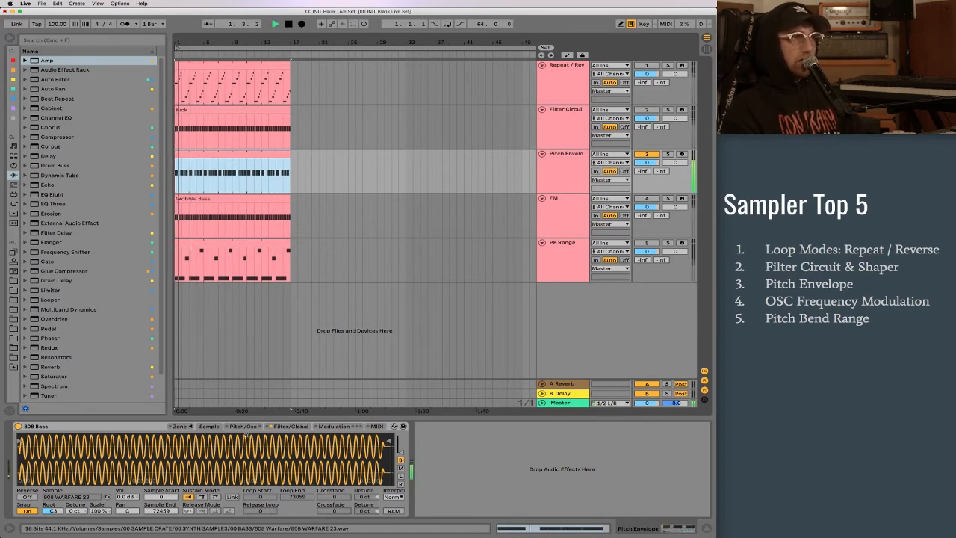
pyautogui.click(247, 433)
pyautogui.press('space')
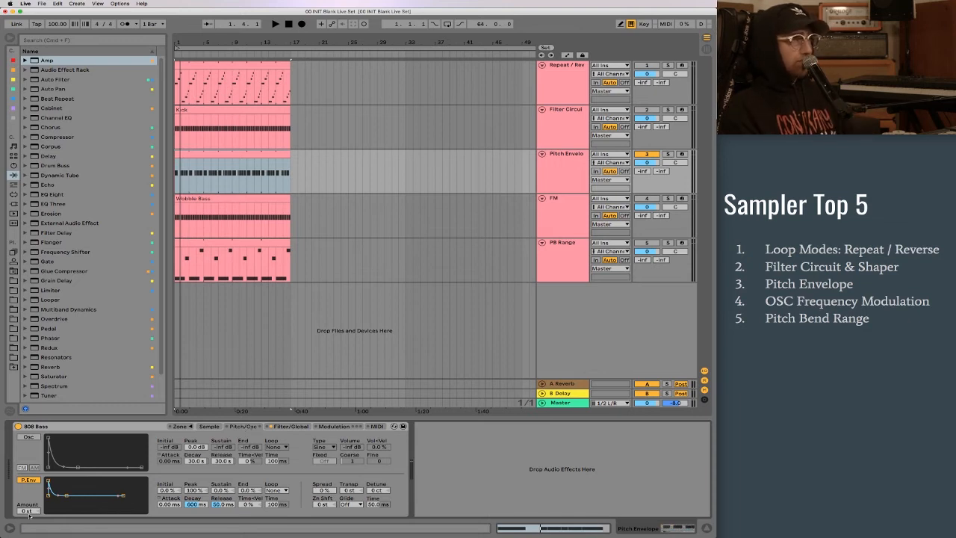
# - Toggle the pitch envelope off and on, and try an envelope amount of +22 st
pyautogui.click(30, 480)
pyautogui.click(24, 480)
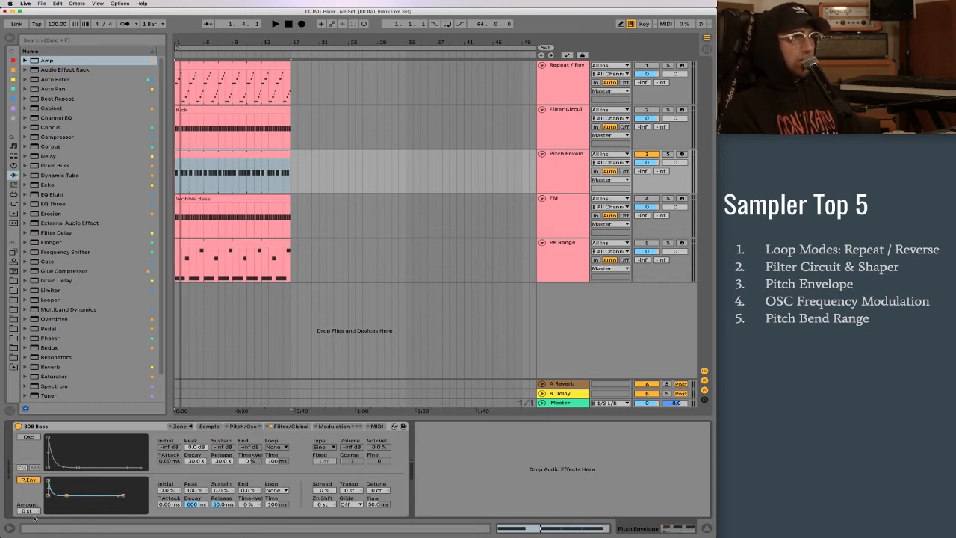
pyautogui.moveTo(23, 512); pyautogui.dragTo(24, 511)
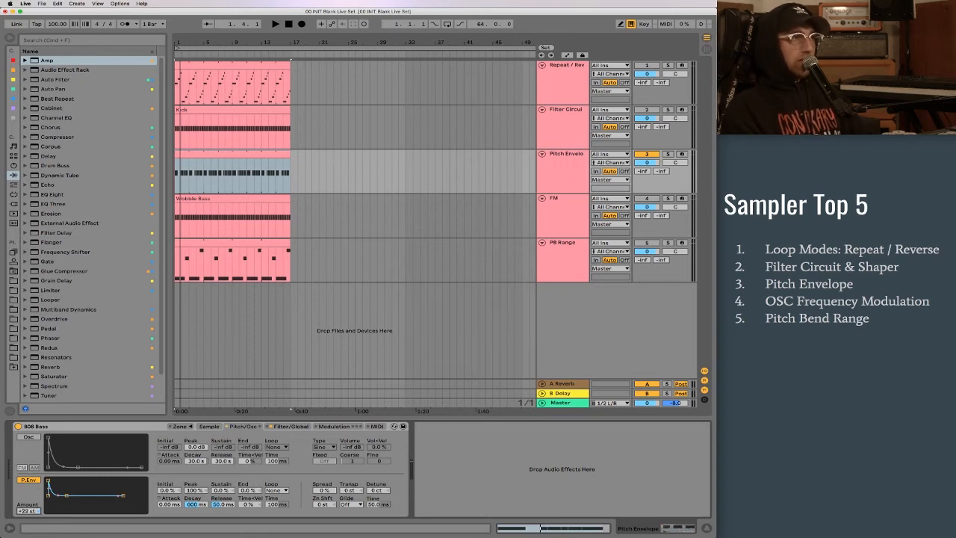
pyautogui.moveTo(28, 512); pyautogui.dragTo(28, 517)
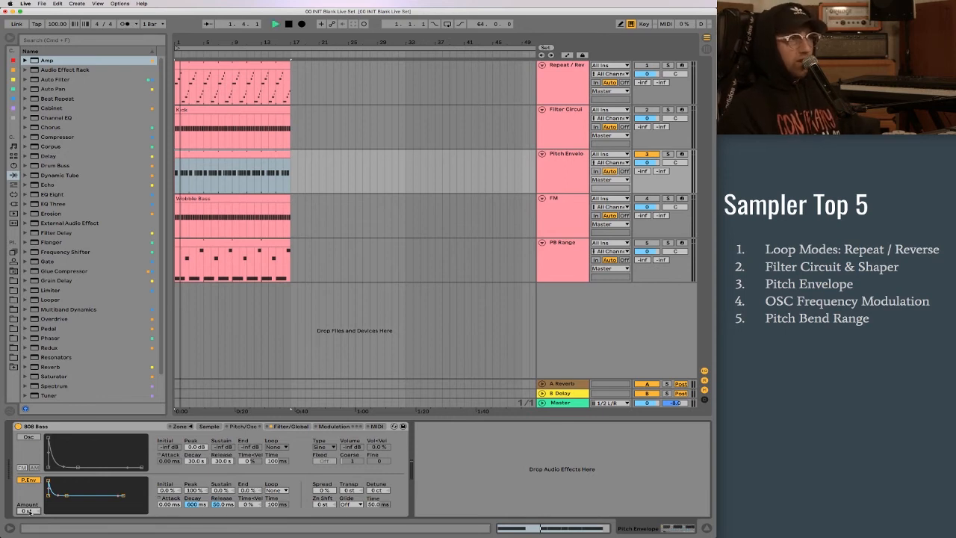
# - Set the pitch envelope's amount to +12 st and its decay to 267 ms, playing the clip after each change
pyautogui.press('space')
pyautogui.write('12')
pyautogui.press('Return')
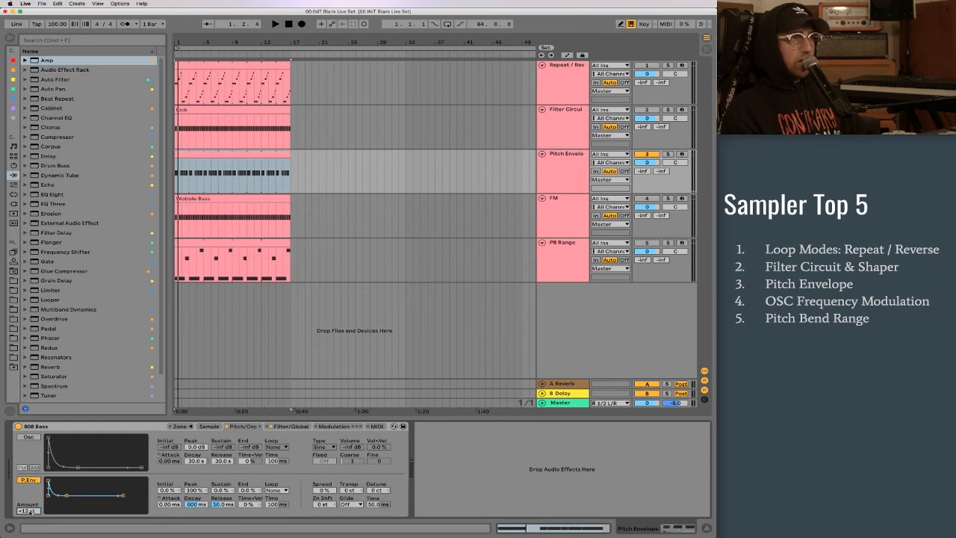
pyautogui.press('space')
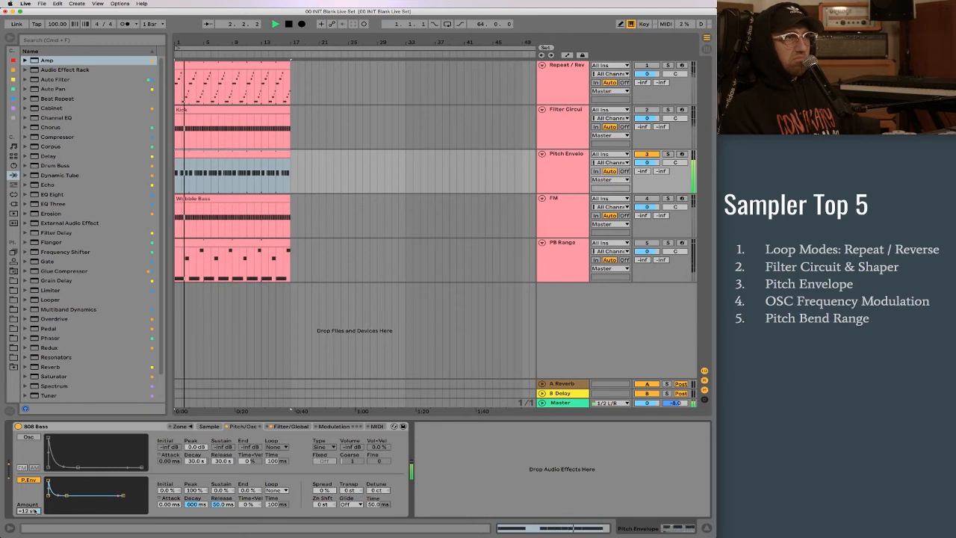
pyautogui.press('space')
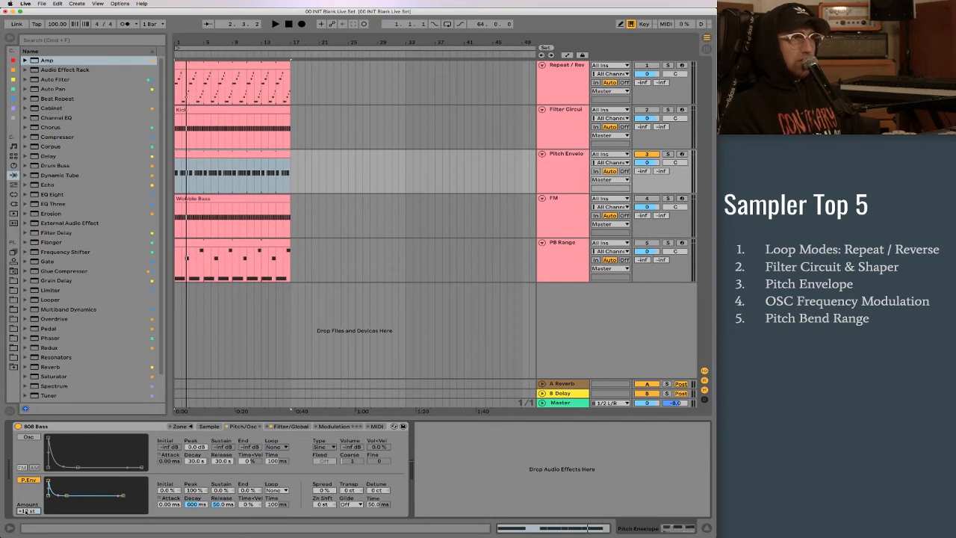
pyautogui.moveTo(195, 505); pyautogui.dragTo(195, 522)
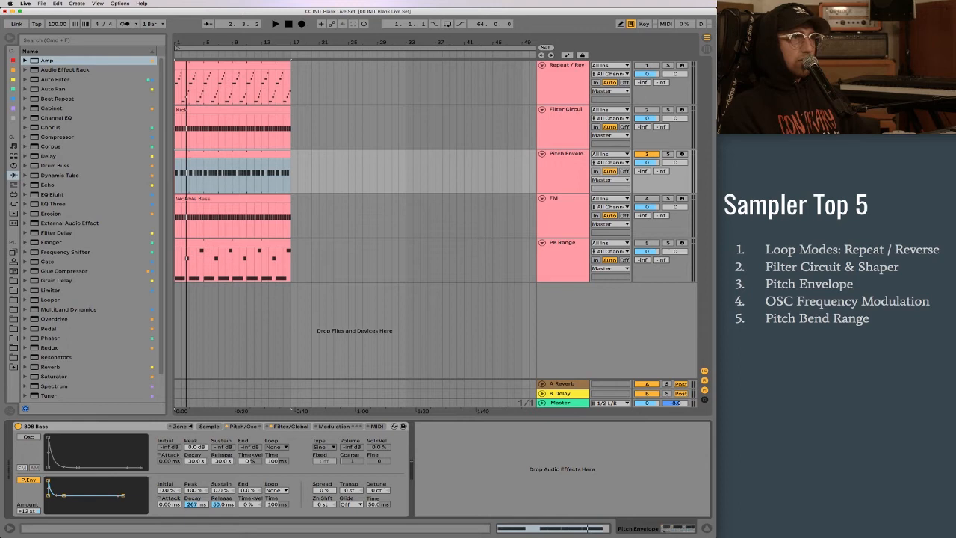
pyautogui.press('space')
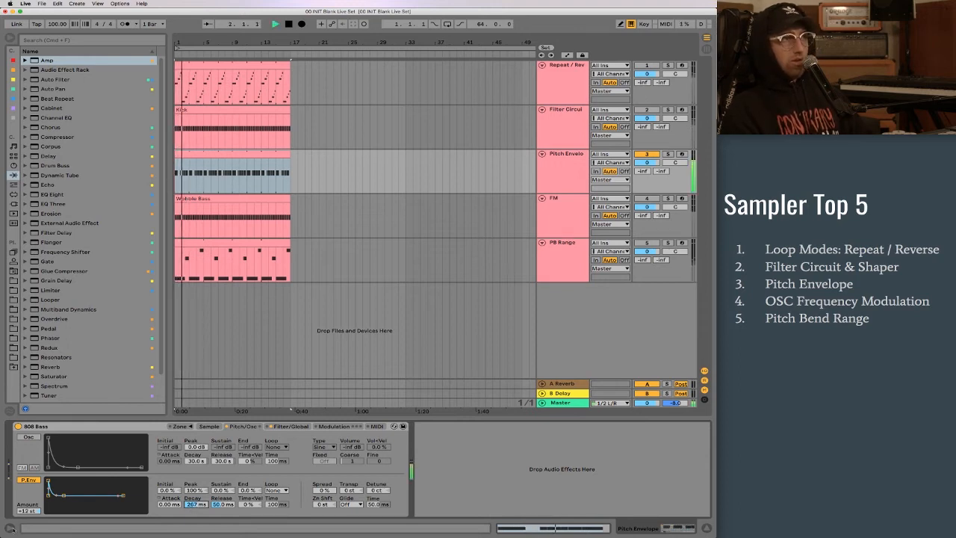
# - Raise the pitch envelope amount to +24 st and on to +36 st, playing the clip at each setting
pyautogui.moveTo(28, 510); pyautogui.dragTo(27, 504)
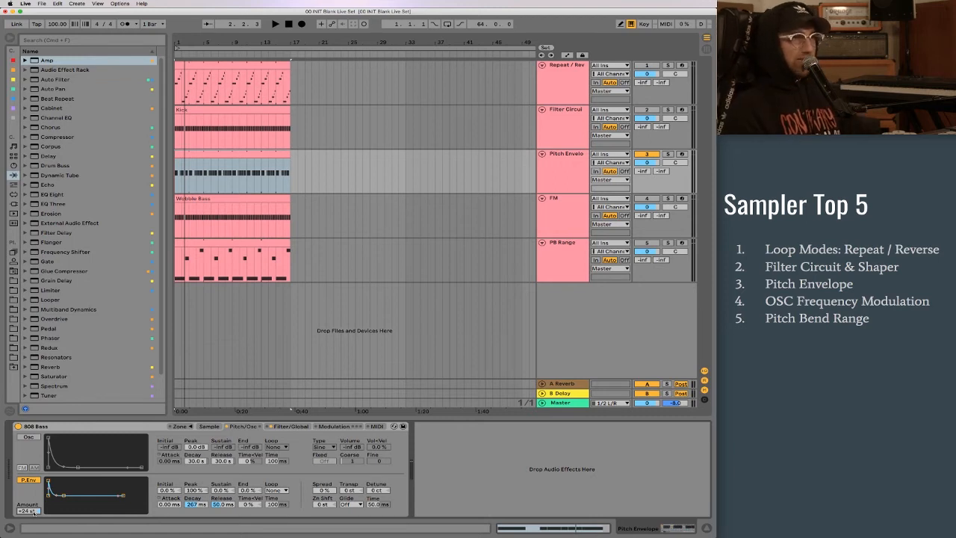
pyautogui.press('space')
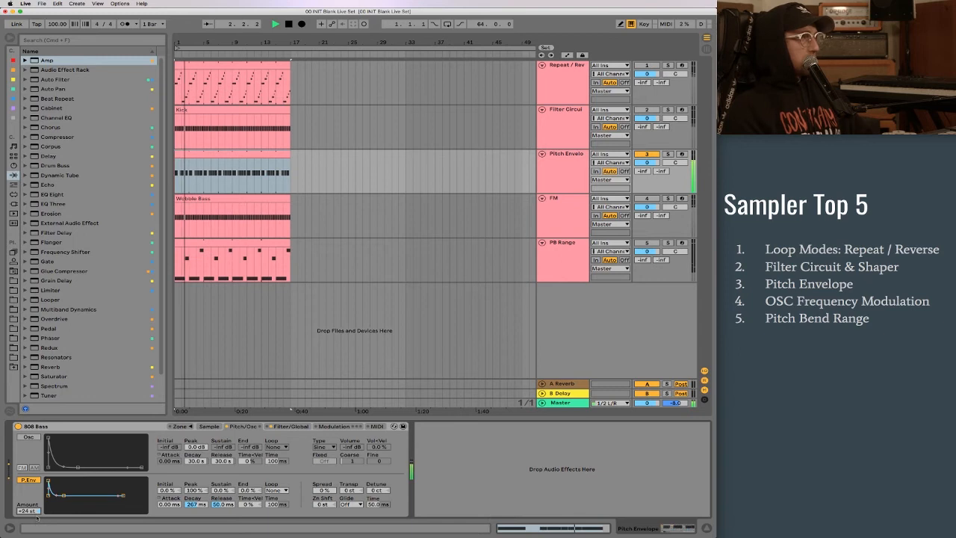
pyautogui.press('space')
pyautogui.moveTo(29, 510); pyautogui.dragTo(28, 502)
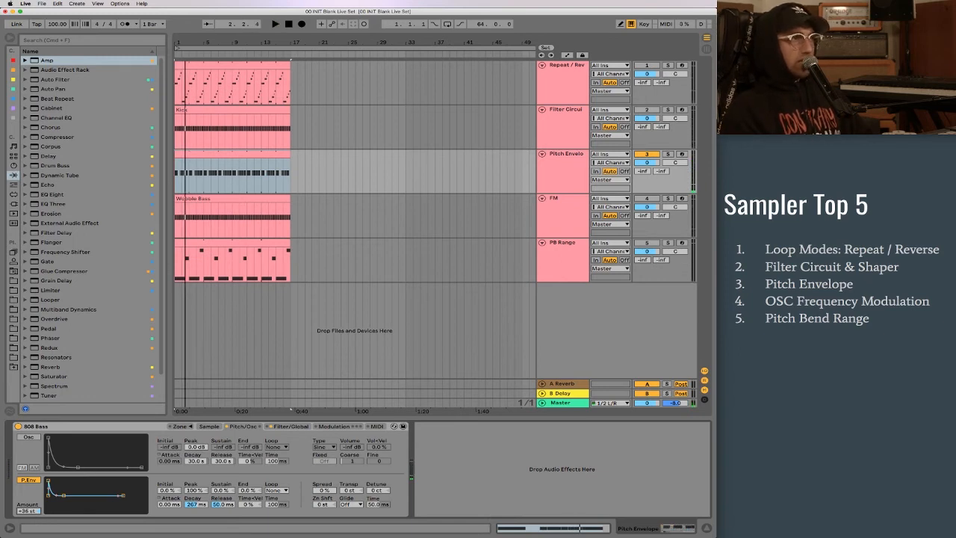
pyautogui.press('space')
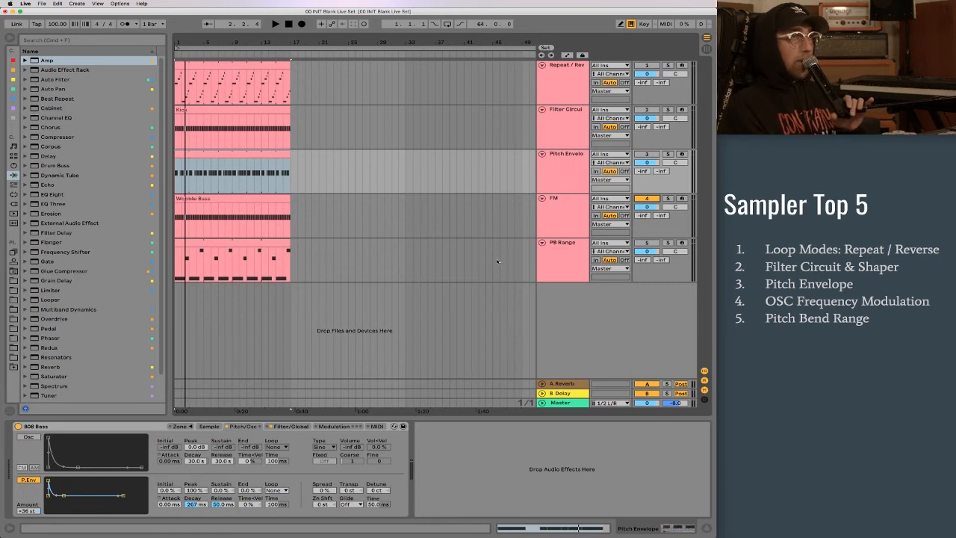
# - Select the FM track and examine its WOBBLE BASS sample and the volume envelope's slope settings
pyautogui.click(551, 227)
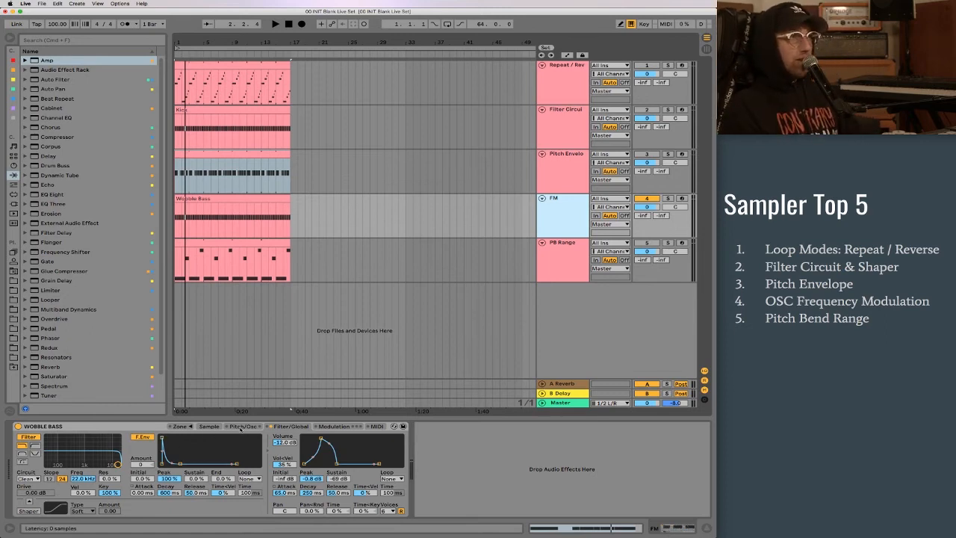
pyautogui.click(241, 427)
pyautogui.click(209, 426)
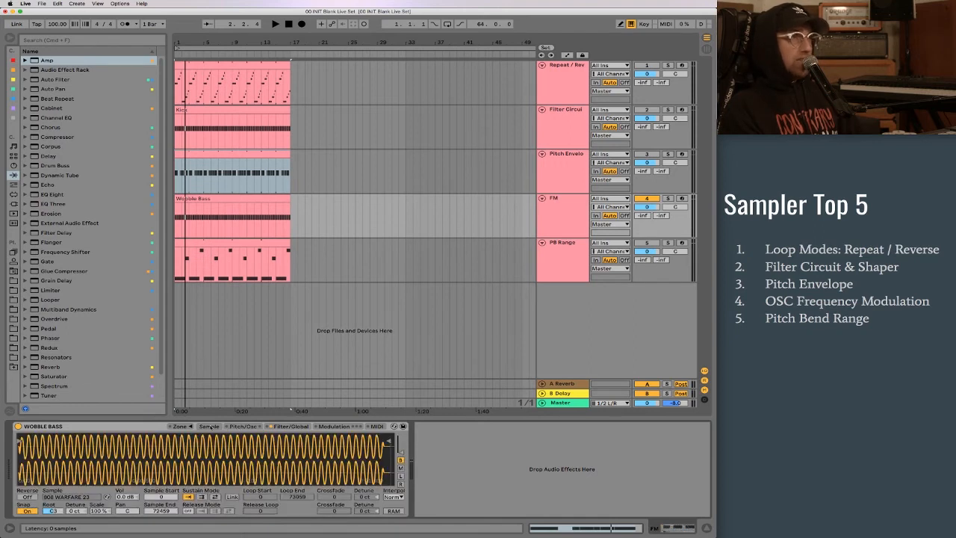
pyautogui.click(291, 425)
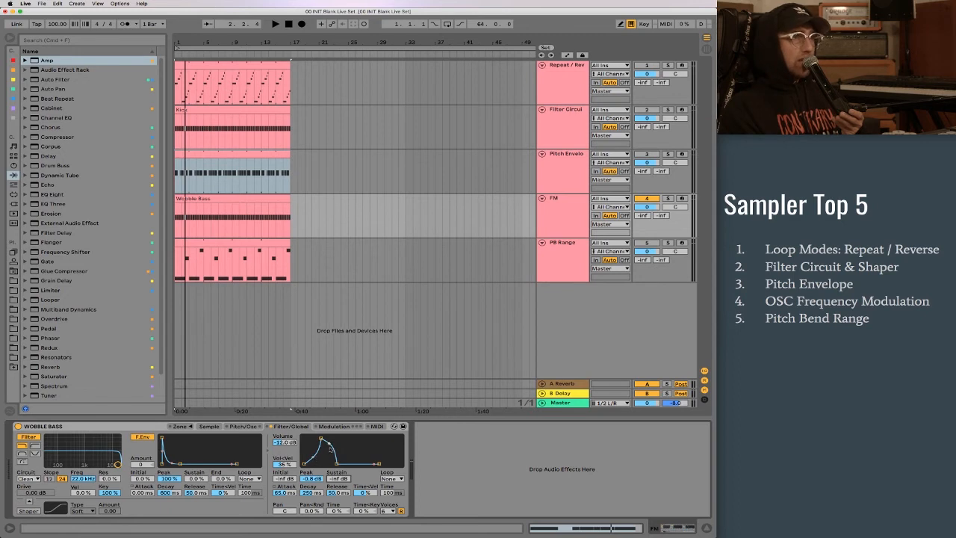
pyautogui.moveTo(312, 457)
pyautogui.mouseDown()
pyautogui.moveTo(310, 444)
pyautogui.moveTo(313, 458)
pyautogui.mouseUp()
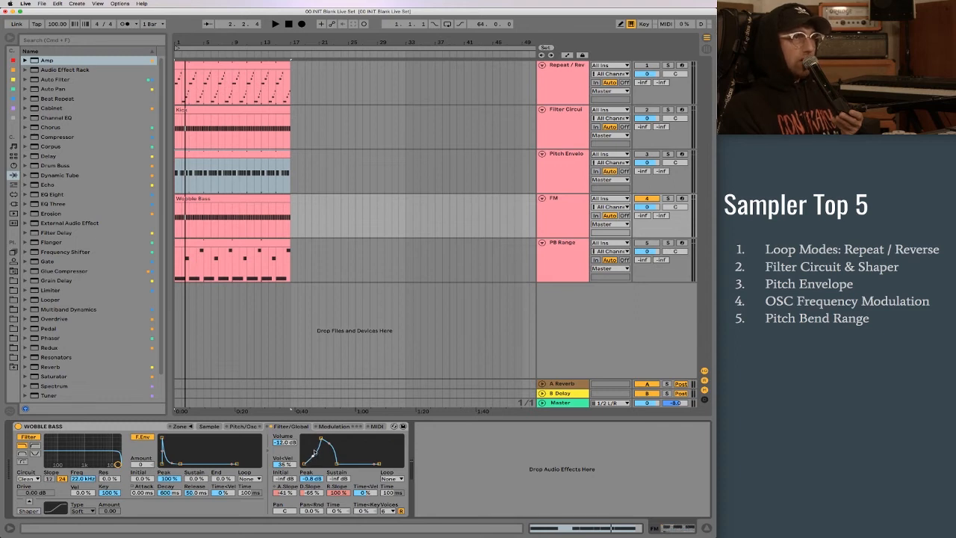
# - Select the Wobble Bass clip on the FM track and play it to hear the unmodulated sound
pyautogui.click(222, 201)
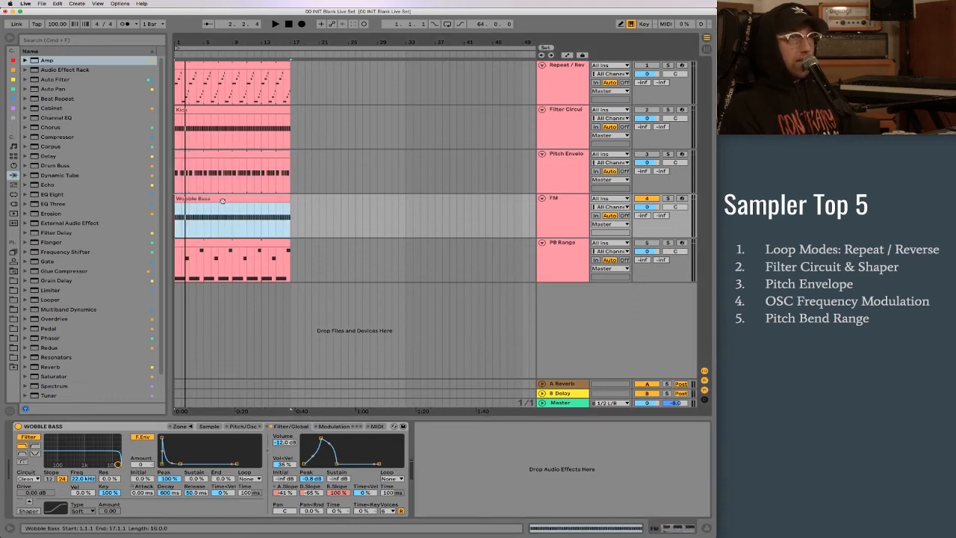
pyautogui.press('space')
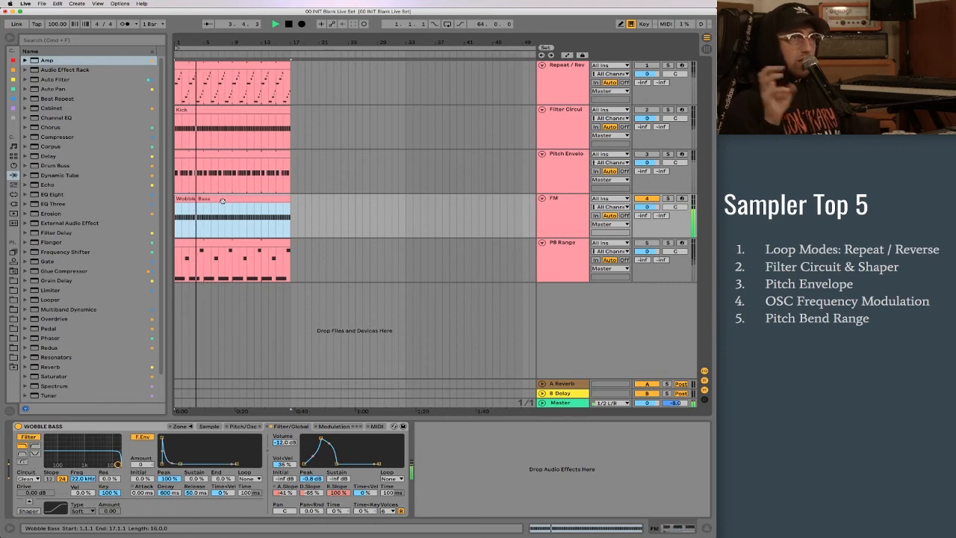
pyautogui.press('space')
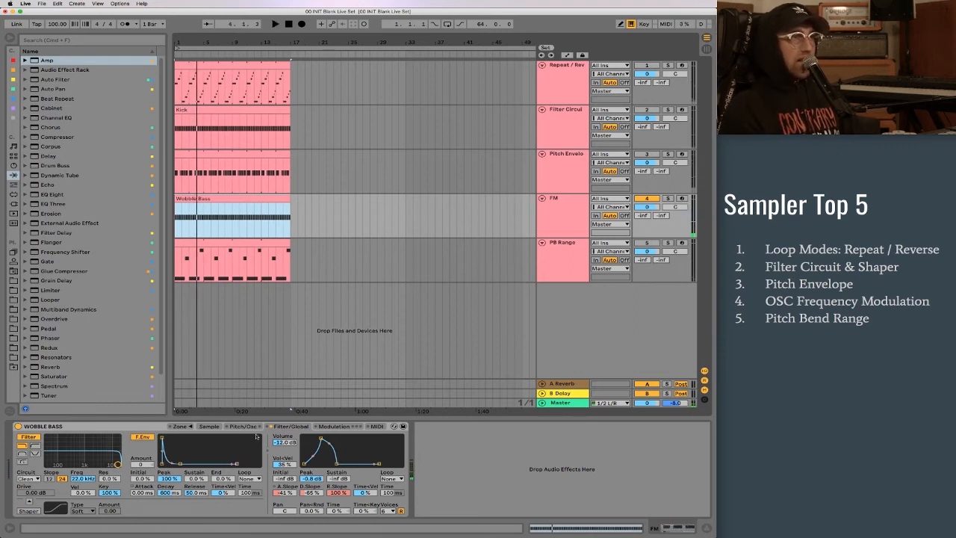
# - Turn on Sampler's oscillator in FM mode and check its Sine waveform type
pyautogui.click(244, 427)
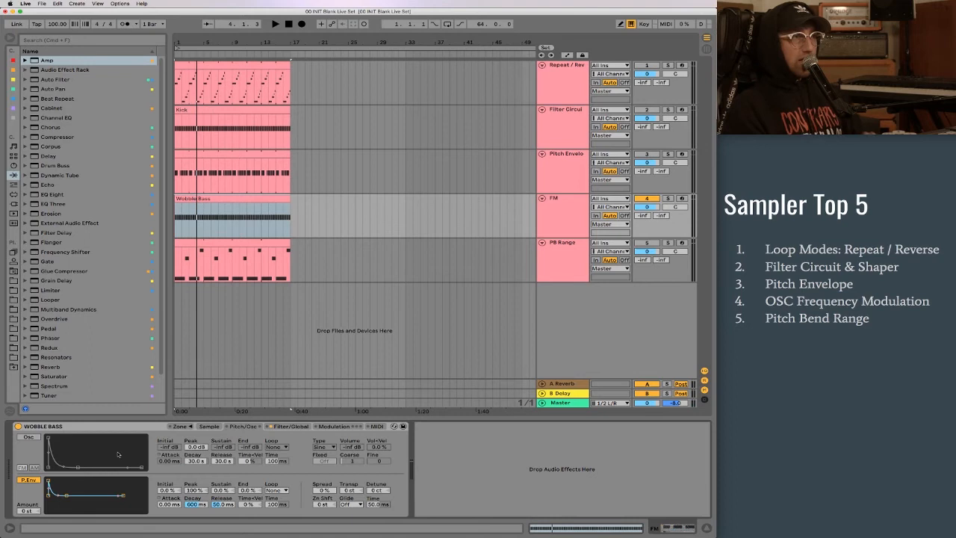
pyautogui.click(28, 437)
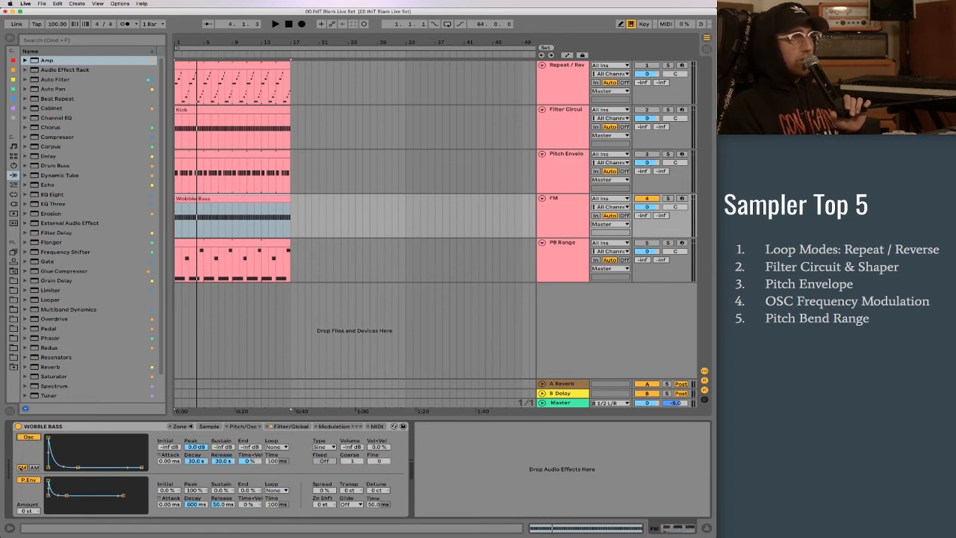
pyautogui.click(23, 467)
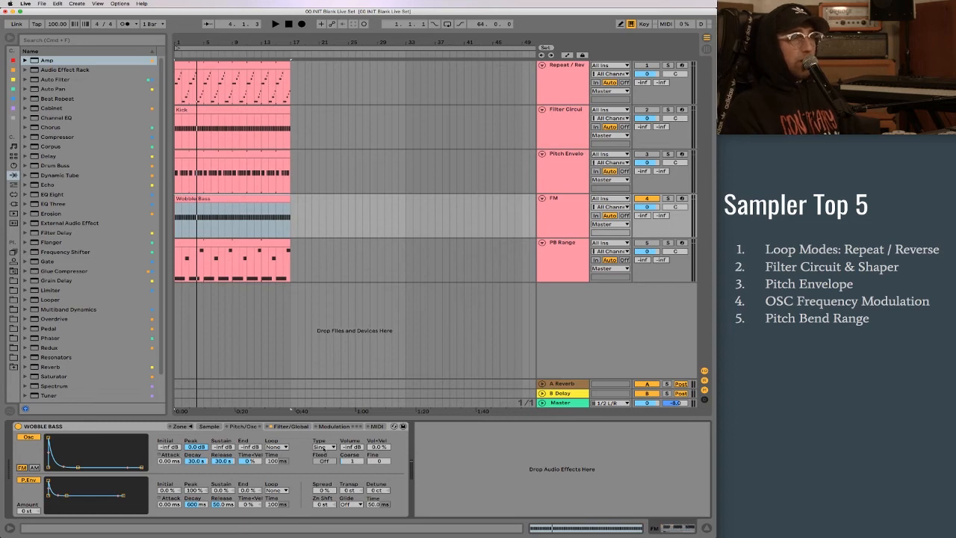
pyautogui.click(323, 446)
pyautogui.click(323, 448)
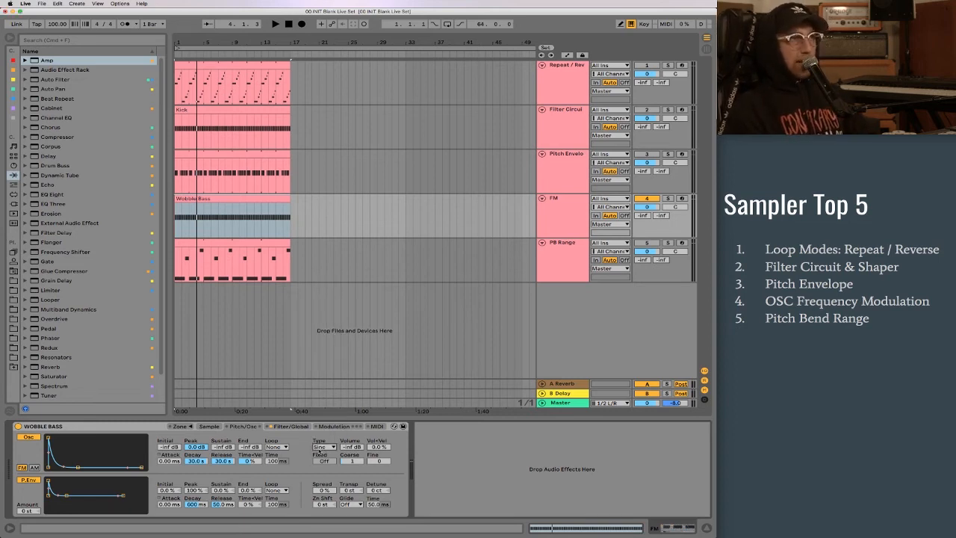
pyautogui.click(352, 461)
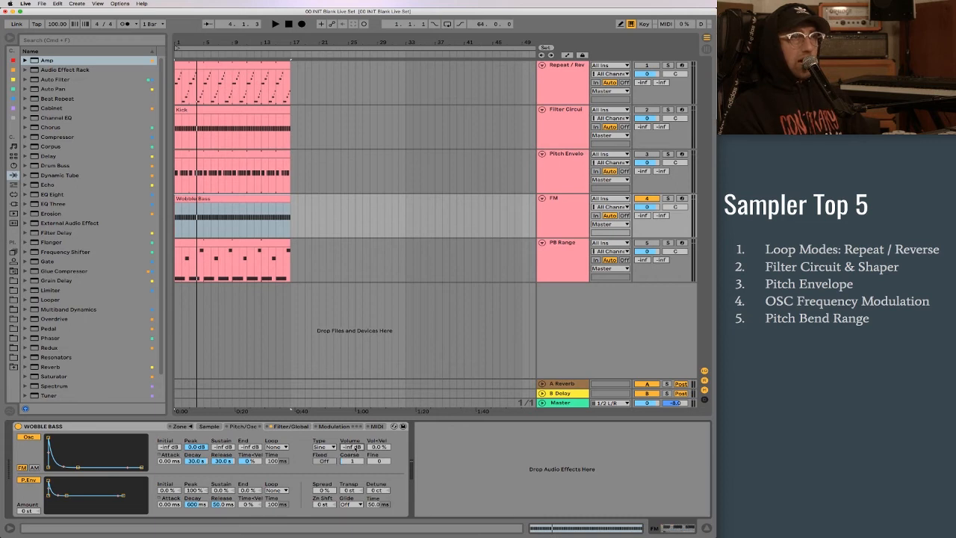
# - Raise the FM oscillator's volume to -26 dB while the Wobble Bass clip plays
pyautogui.press('space')
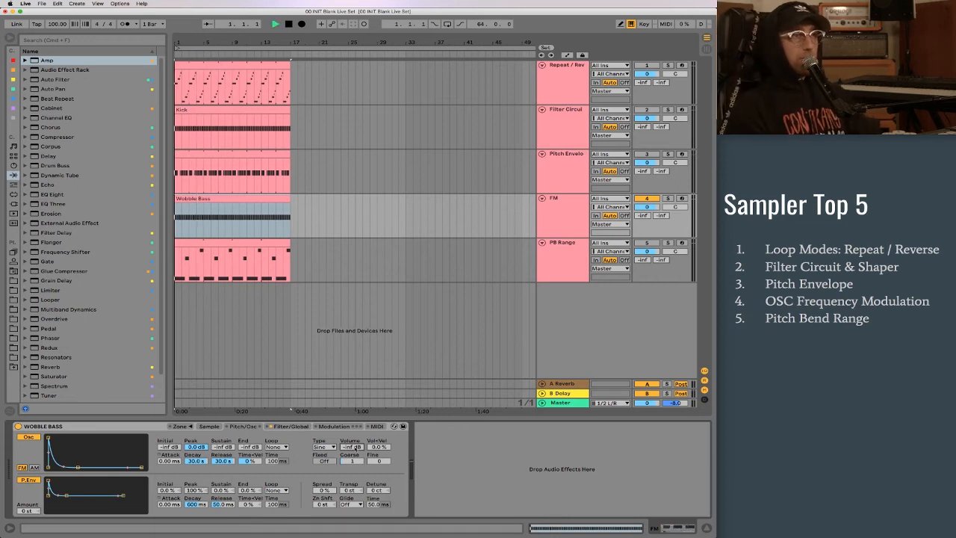
pyautogui.moveTo(356, 447); pyautogui.dragTo(355, 426)
pyautogui.press('space')
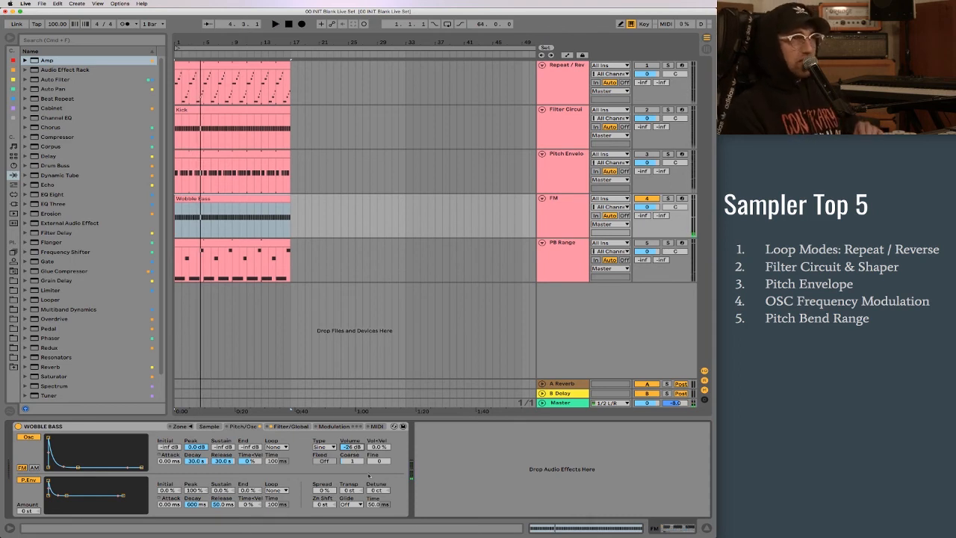
# - Set the oscillator's coarse tuning to 2 and on to 7 while playing the clip
pyautogui.click(352, 461)
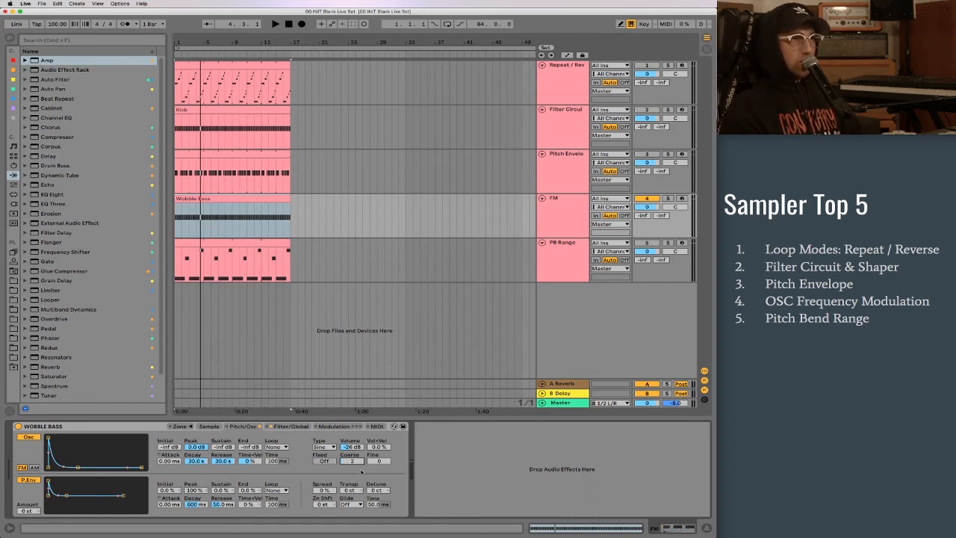
pyautogui.press('space')
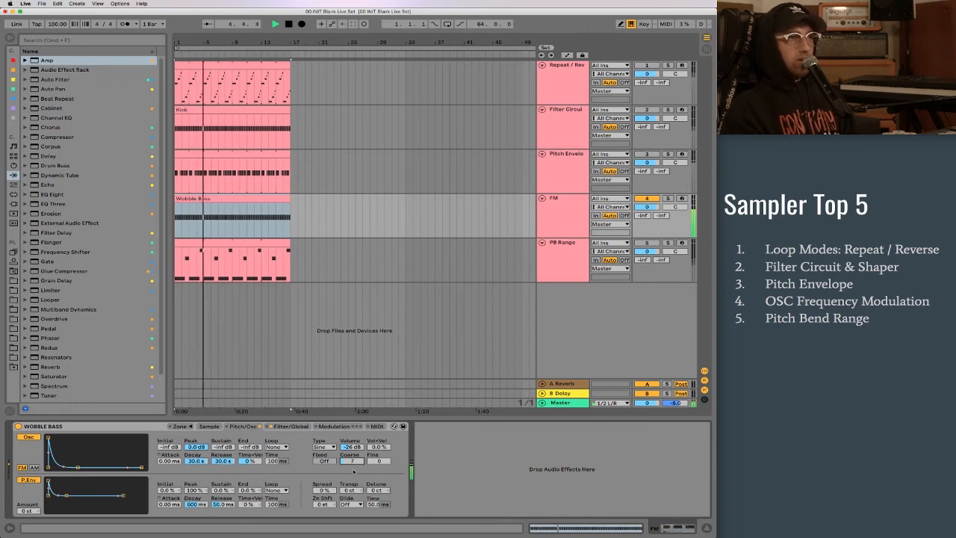
pyautogui.press('space')
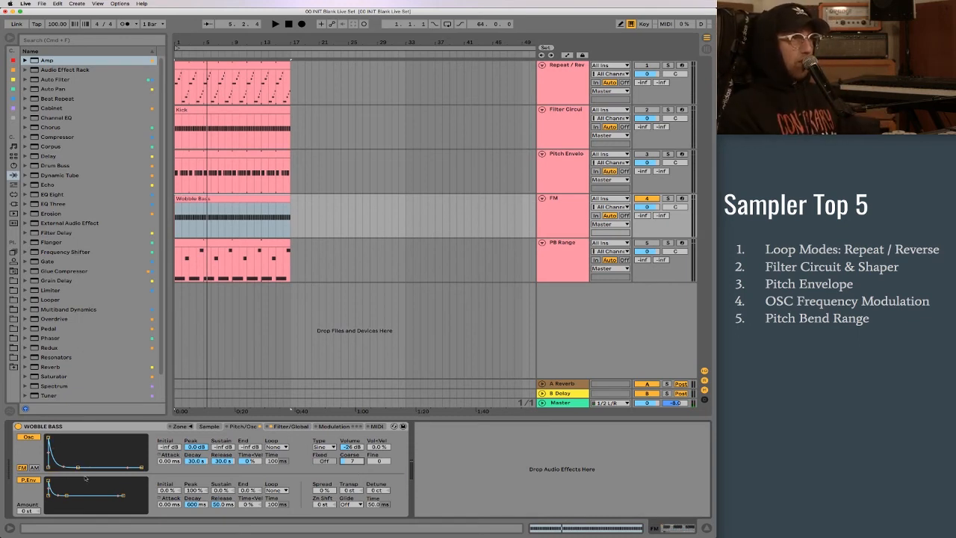
# - Set the volume envelope's attack slope to -50%, and give the oscillator envelope the same attack time and slope
pyautogui.click(289, 426)
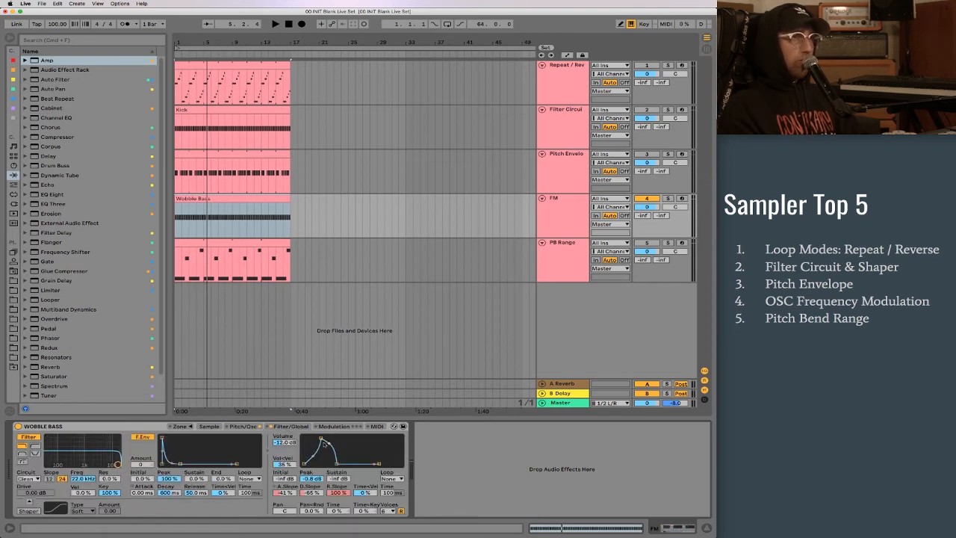
pyautogui.click(275, 487)
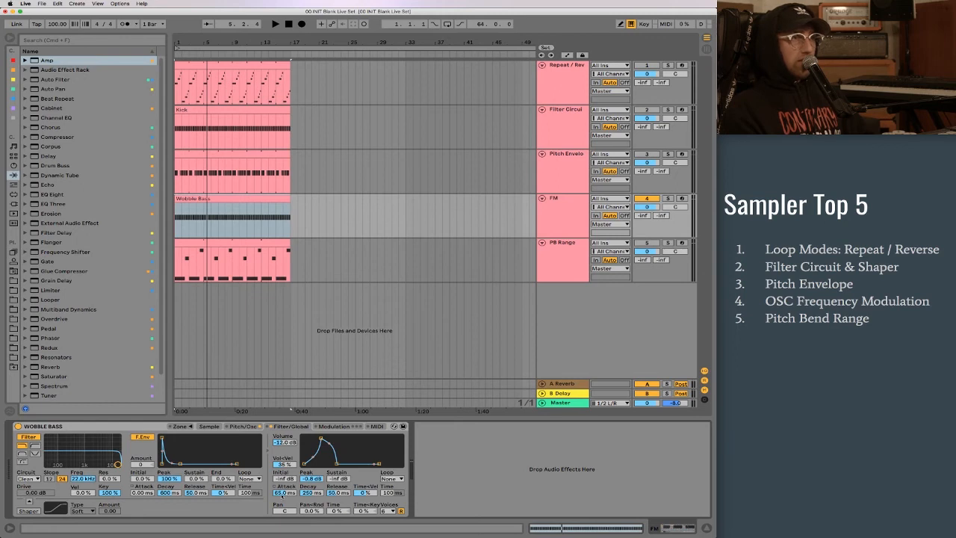
pyautogui.click(292, 487)
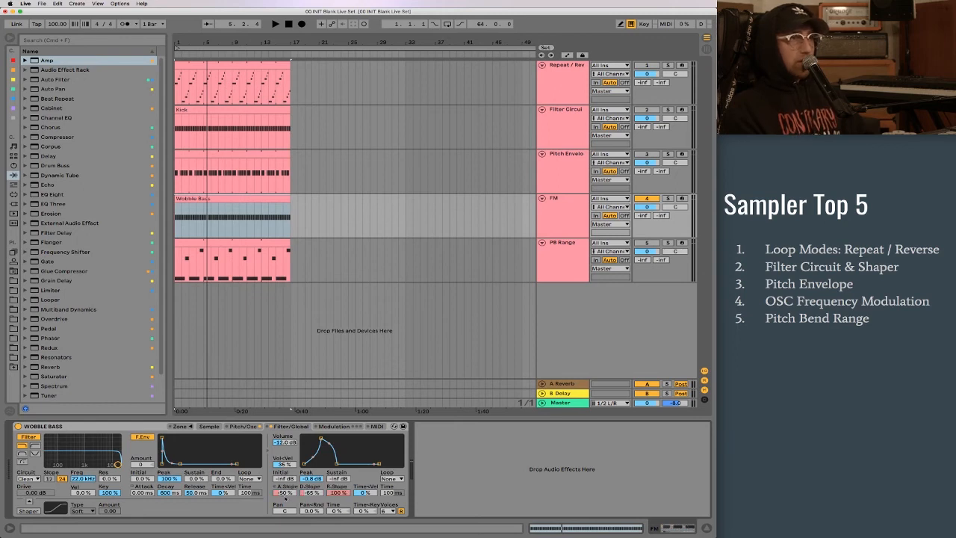
pyautogui.click(243, 426)
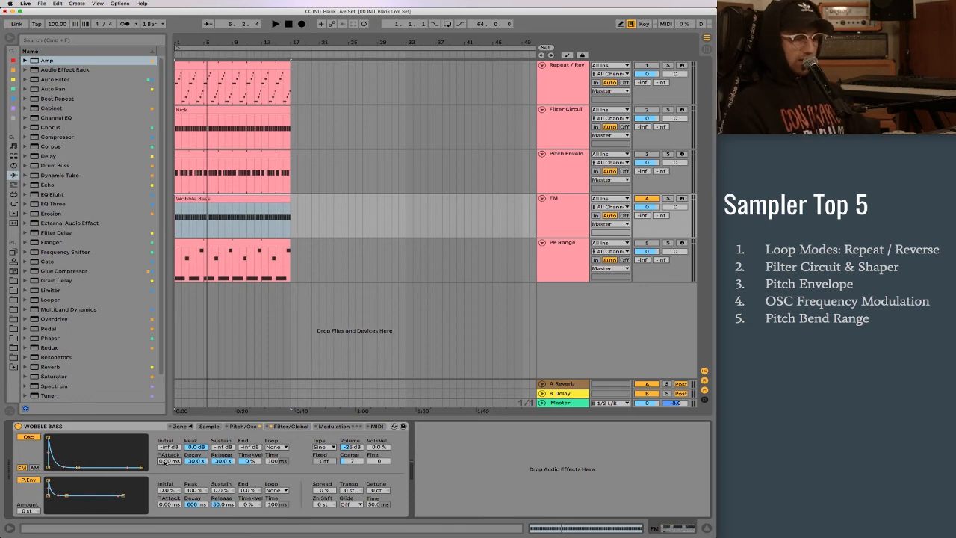
pyautogui.moveTo(165, 463); pyautogui.dragTo(165, 462)
pyautogui.click(159, 454)
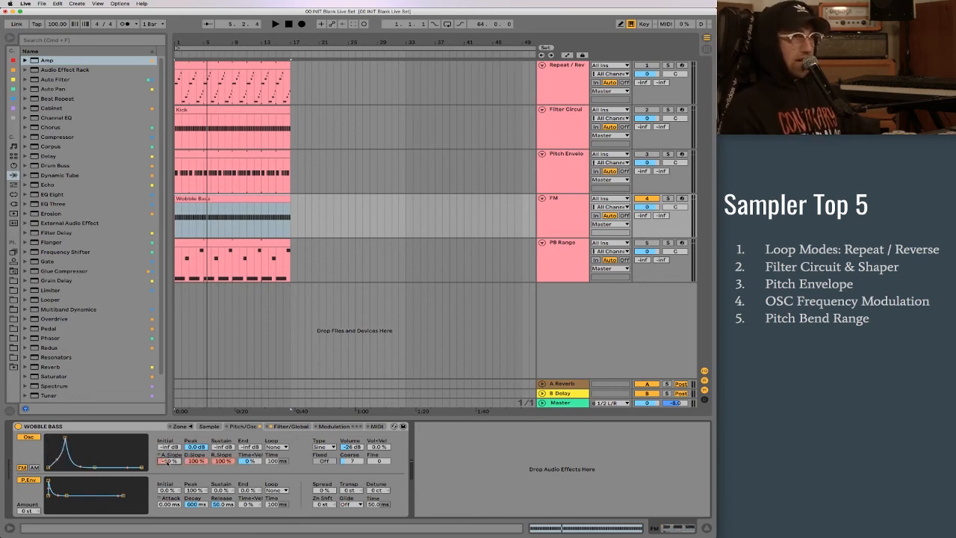
# - Match the oscillator envelope's decay to the volume envelope's 250 ms and set its decay slope to -65%
pyautogui.click(291, 426)
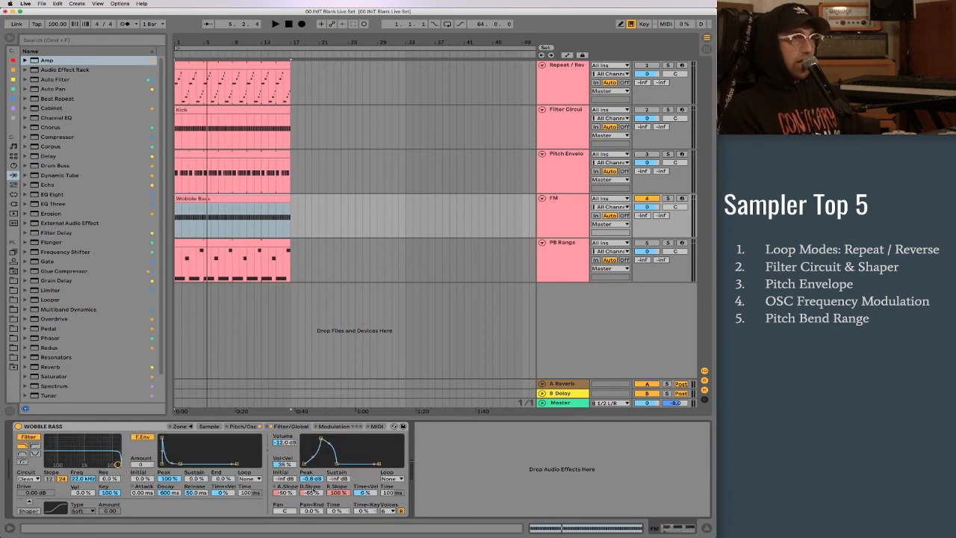
pyautogui.click(314, 488)
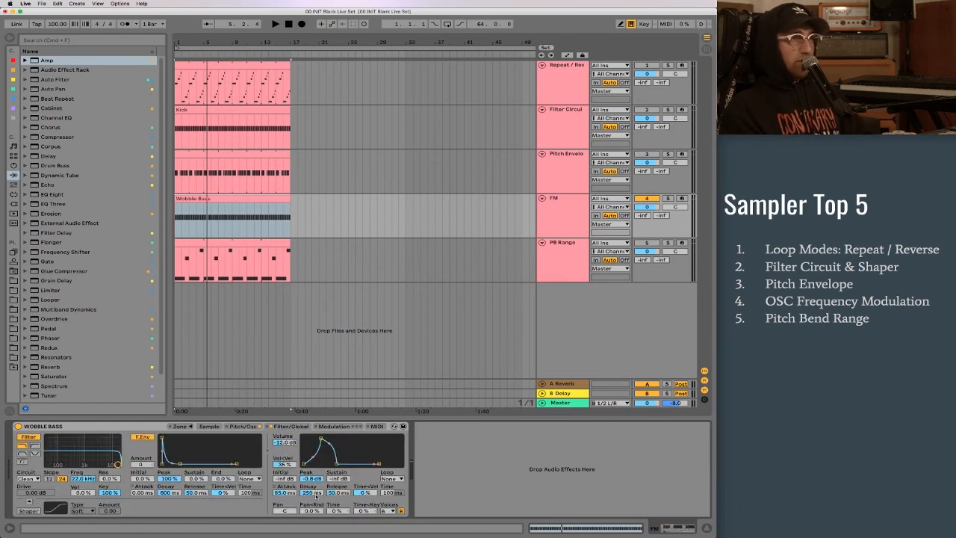
pyautogui.click(243, 426)
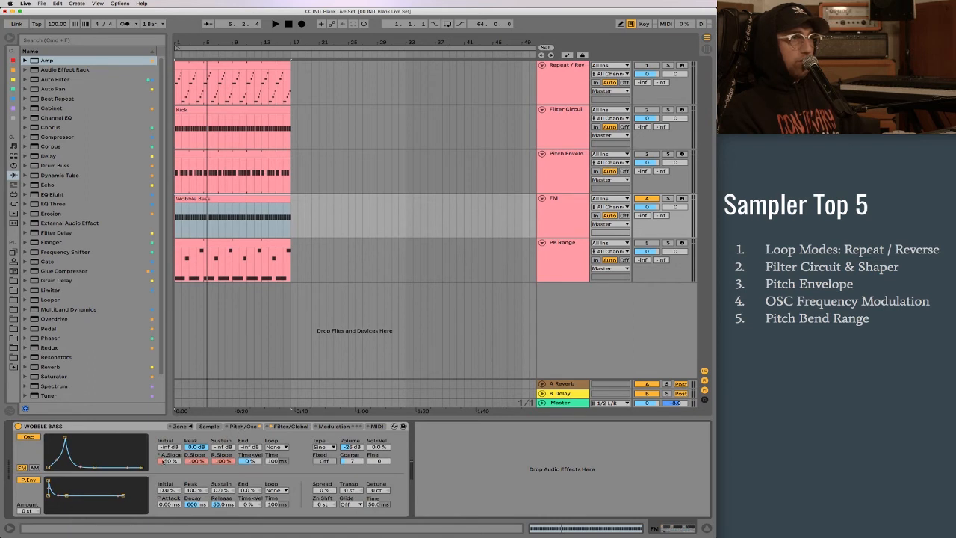
pyautogui.press('Return')
pyautogui.click(193, 455)
pyautogui.write('-65')
pyautogui.press('Return')
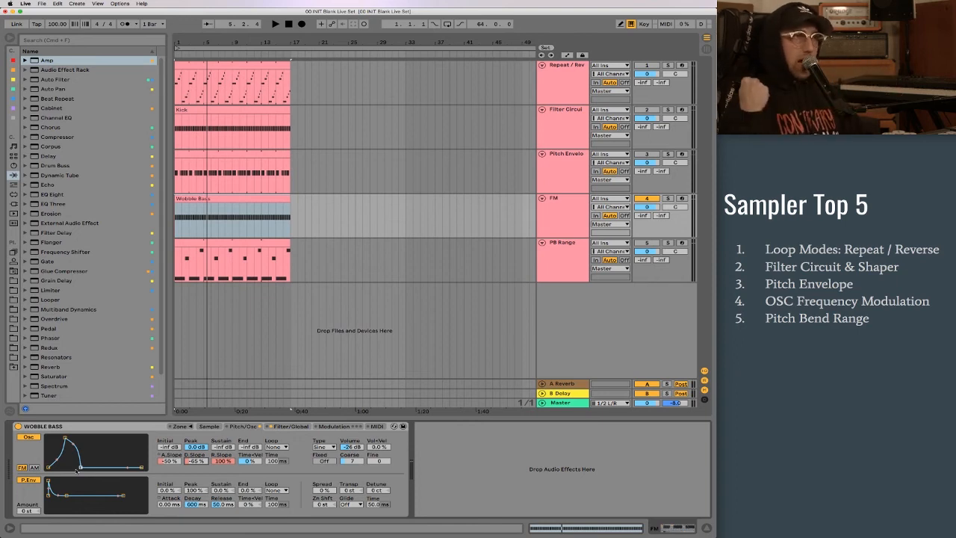
# - Play the clip with the reshaped oscillator envelope, trying coarse tuning values of 2 and 4
pyautogui.press('space')
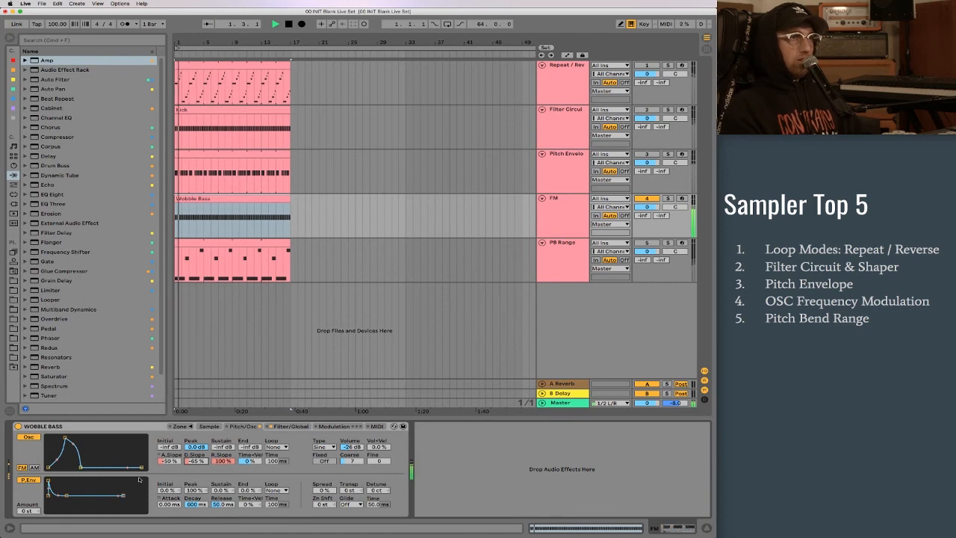
pyautogui.press('space')
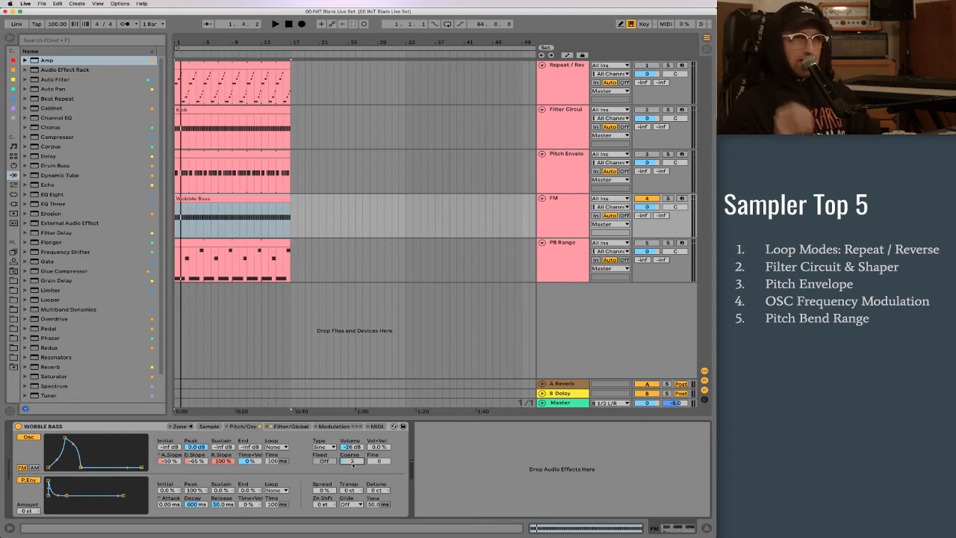
pyautogui.press('space')
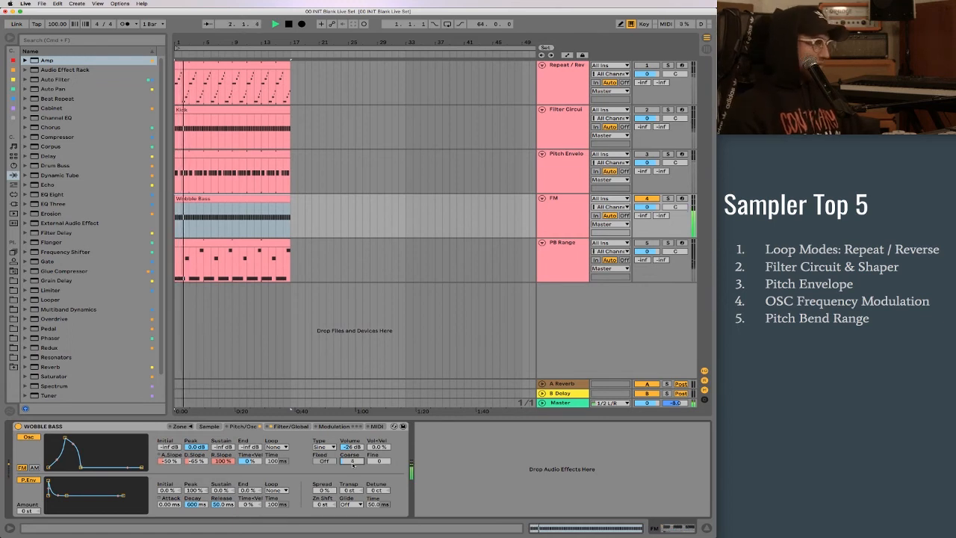
pyautogui.click(567, 213)
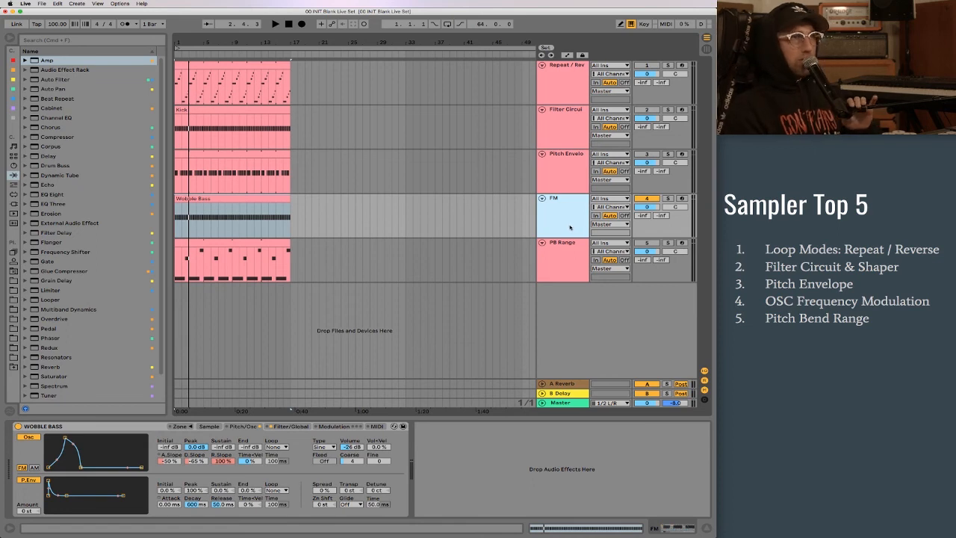
# - Lower the oscillator's coarse tuning to 0.5 and on to 0.25, and raise its volume to about -3 dB during playback
pyautogui.moveTo(352, 461); pyautogui.dragTo(352, 481)
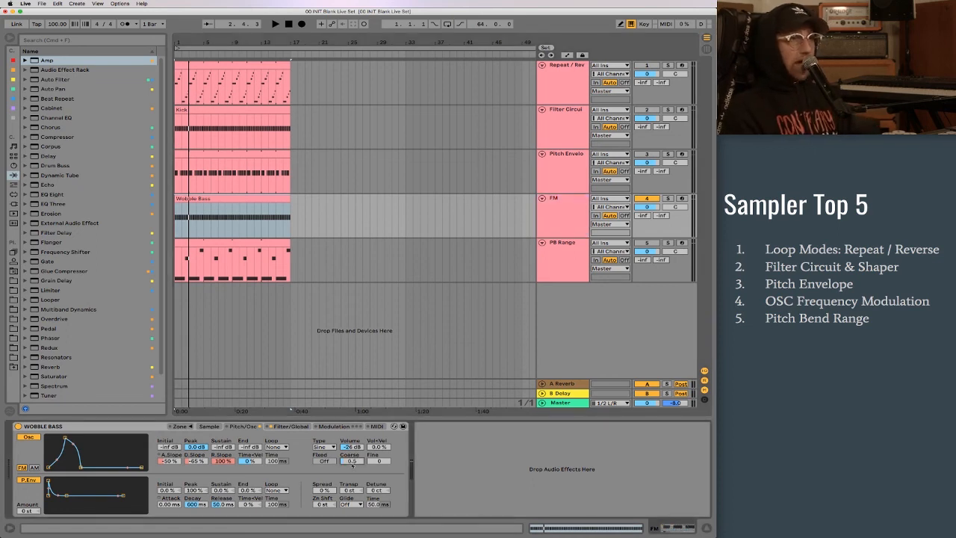
pyautogui.press('space')
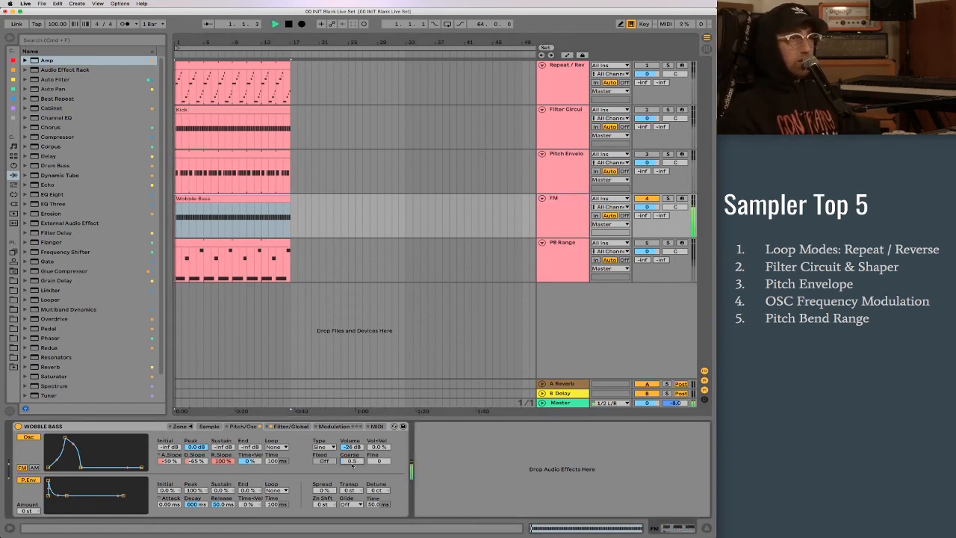
pyautogui.moveTo(353, 463); pyautogui.dragTo(352, 426)
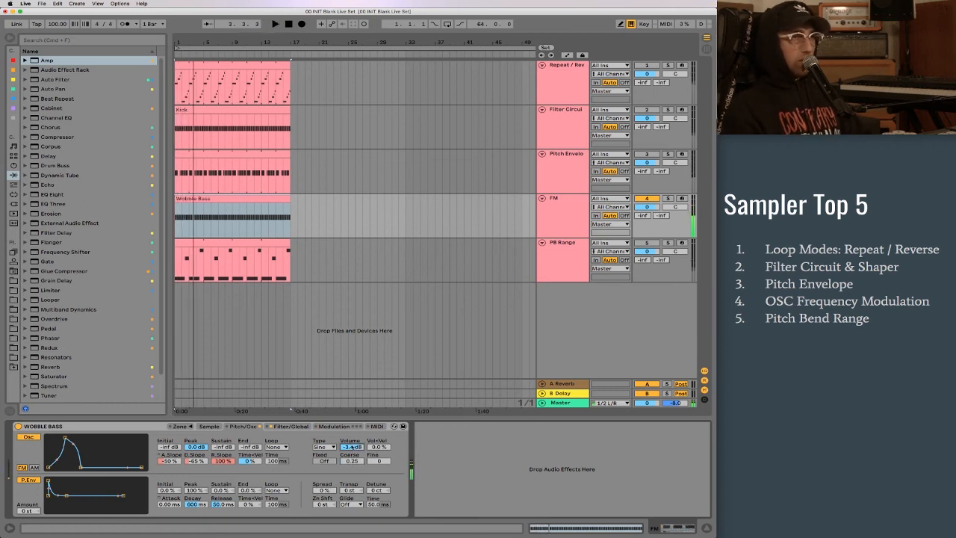
# - Activate the PB Range track, deactivate the FM track, and select PB Range
pyautogui.click(567, 257)
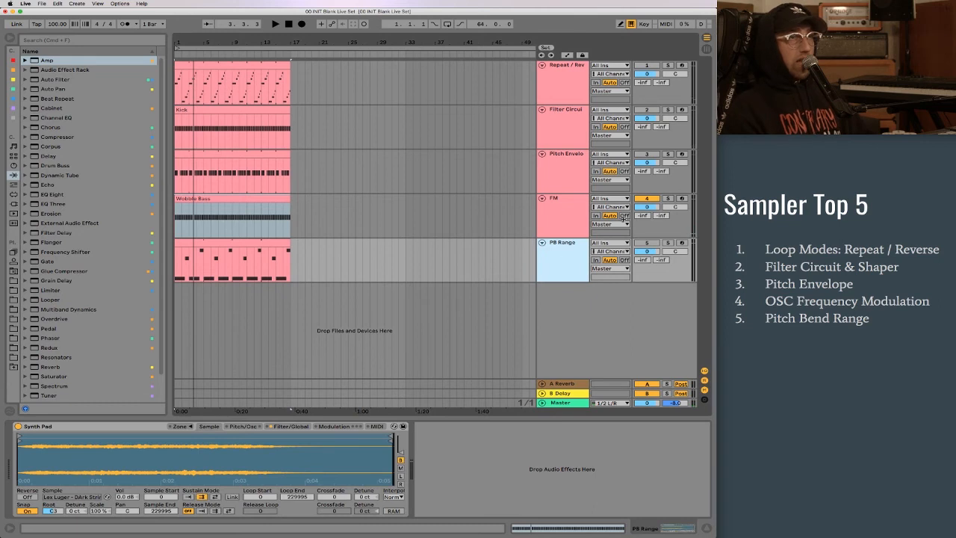
pyautogui.click(651, 243)
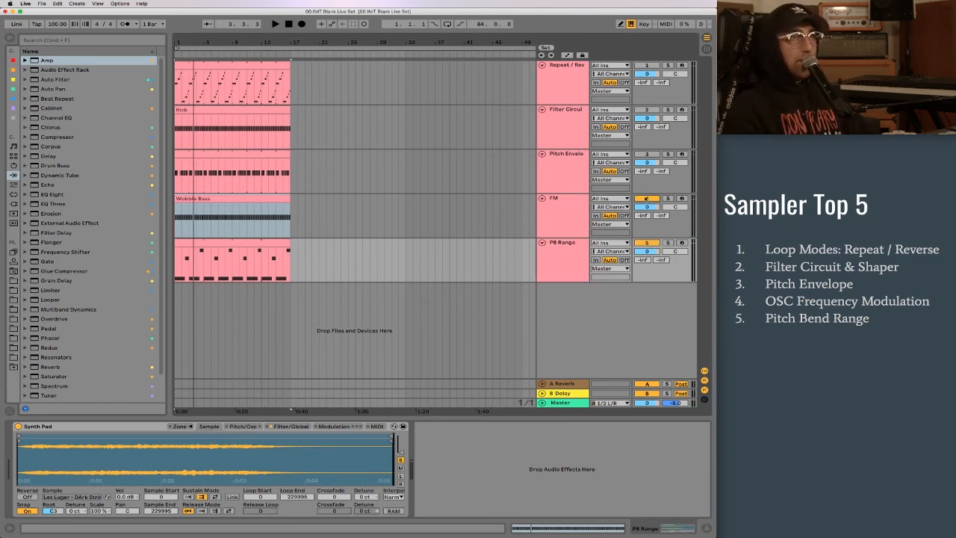
pyautogui.click(564, 255)
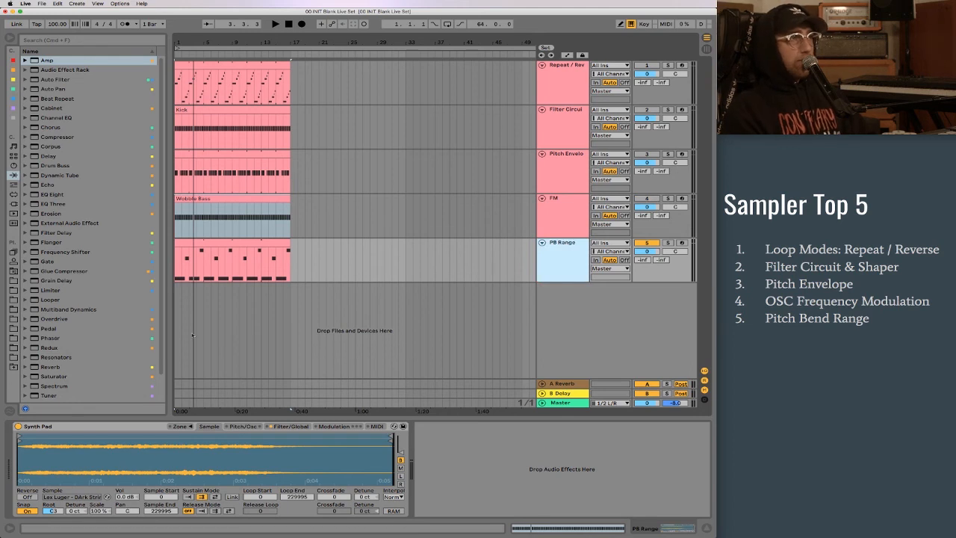
# - Play the PB Range clip and open its MIDI notes for viewing
pyautogui.click(223, 247)
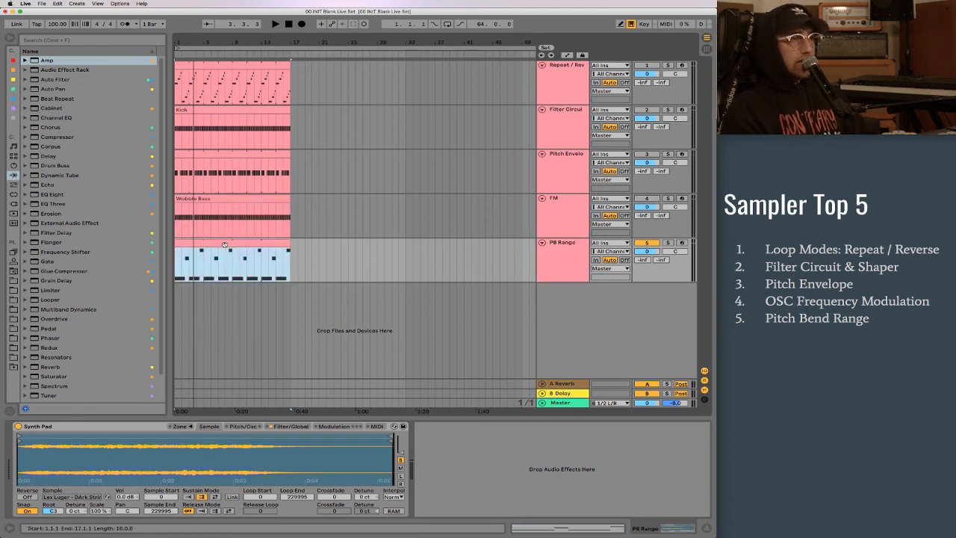
pyautogui.press('space')
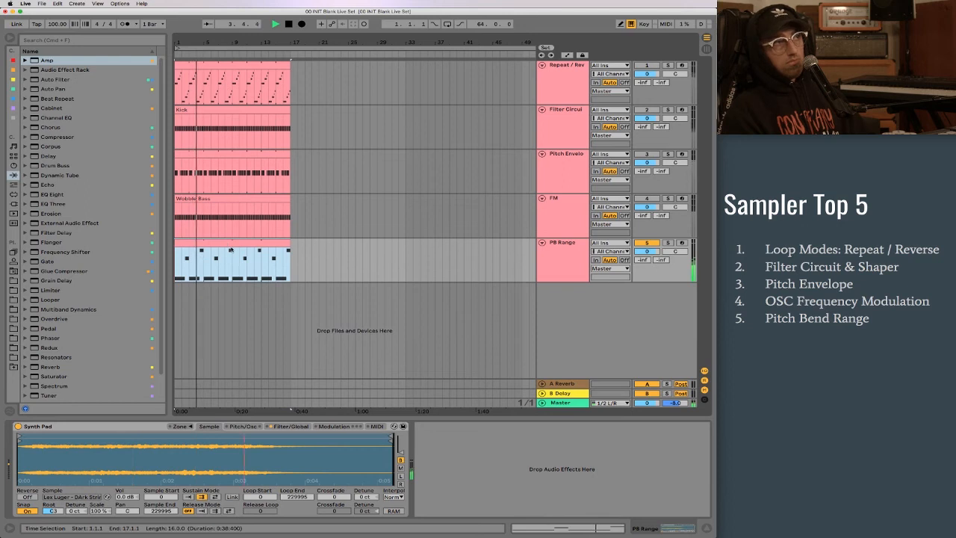
pyautogui.doubleClick(235, 250)
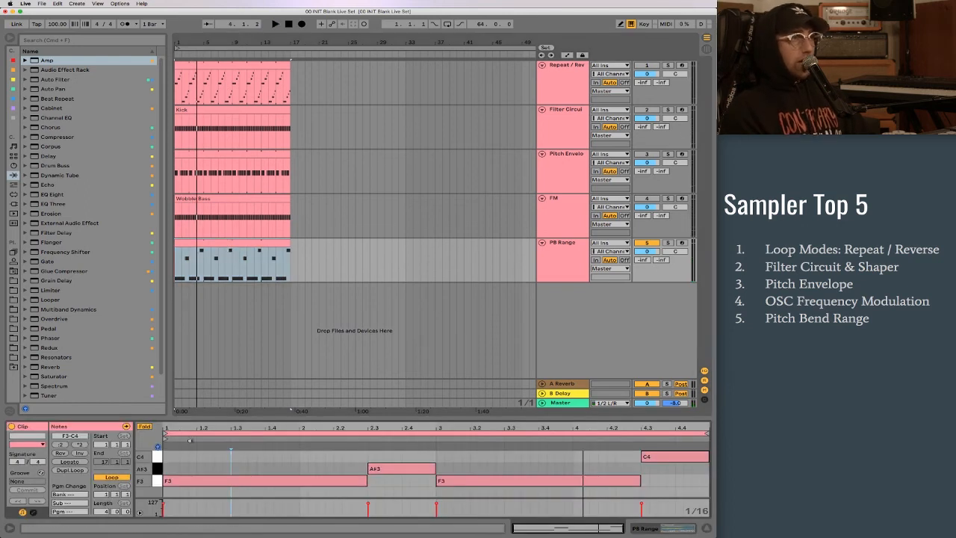
# - Enlarge the PB Range clip's editing area and show its MIDI Ctrl Pitch Bend envelope
pyautogui.moveTo(204, 418); pyautogui.dragTo(203, 338)
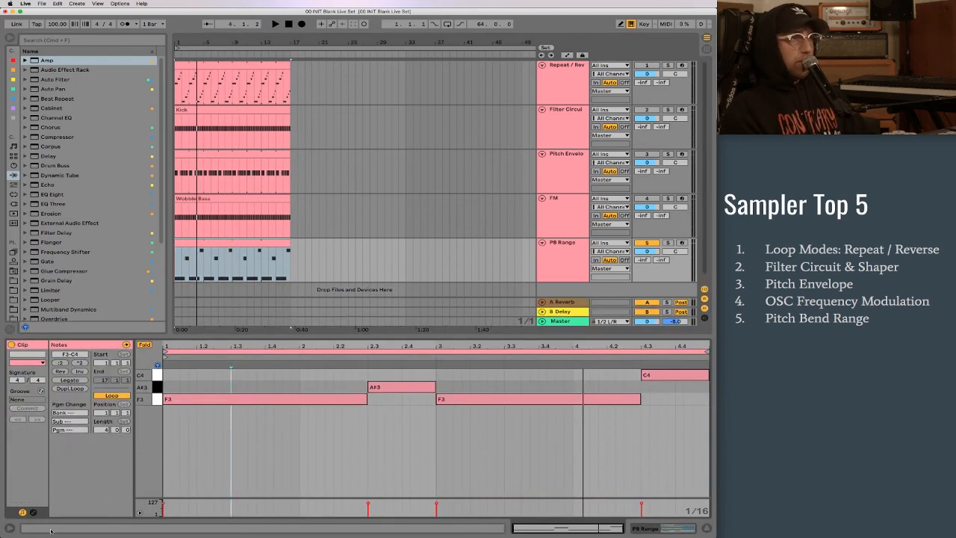
pyautogui.click(32, 512)
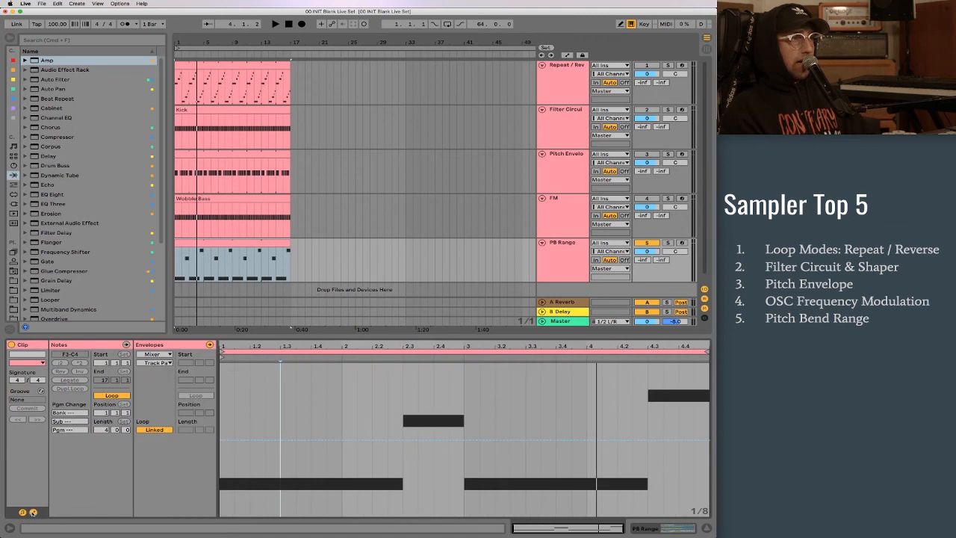
pyautogui.click(162, 355)
pyautogui.click(163, 363)
pyautogui.click(162, 363)
pyautogui.click(162, 364)
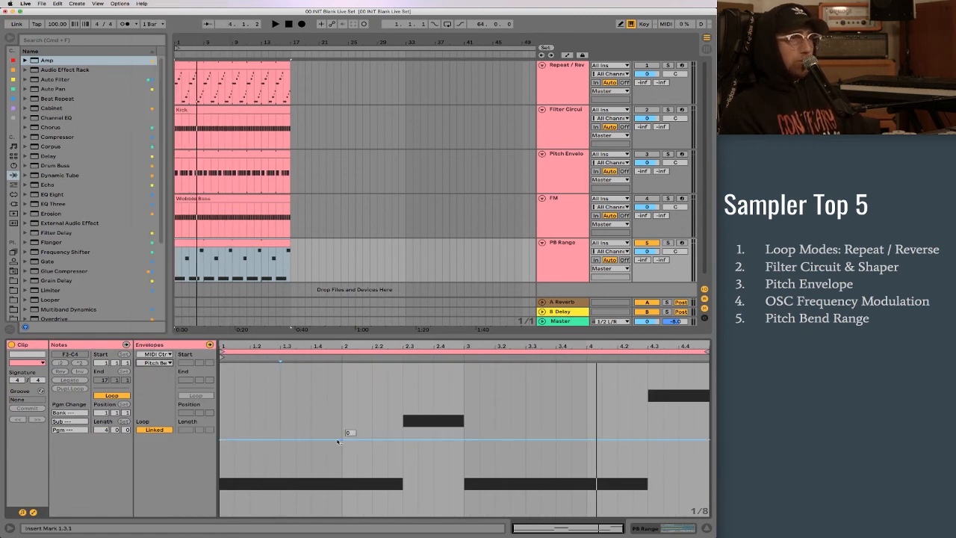
# - Draw pitch bend ramps rising from -8192 to 0, spanning 1.1 to 1.3 and 2.3 to 2.4, and play the clip
pyautogui.click(280, 439)
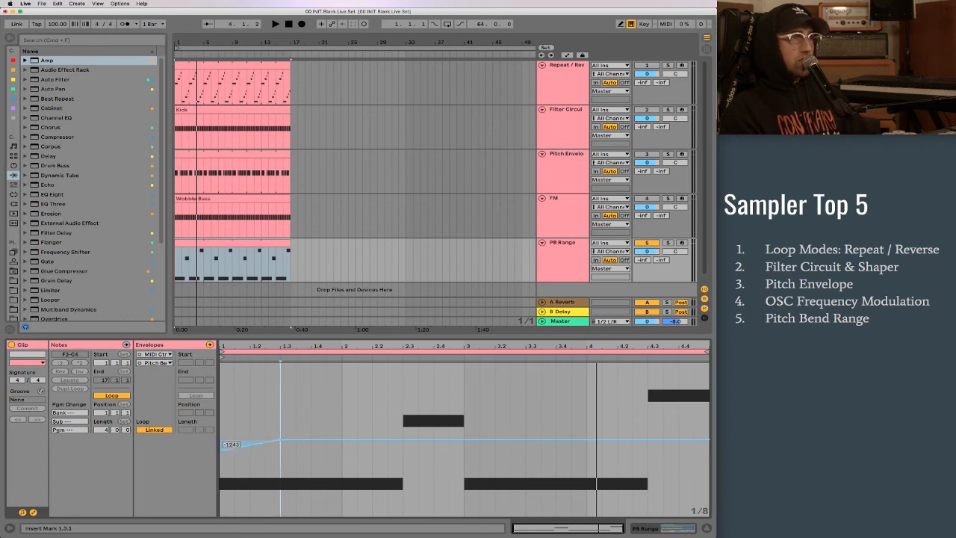
pyautogui.moveTo(221, 439); pyautogui.dragTo(222, 509)
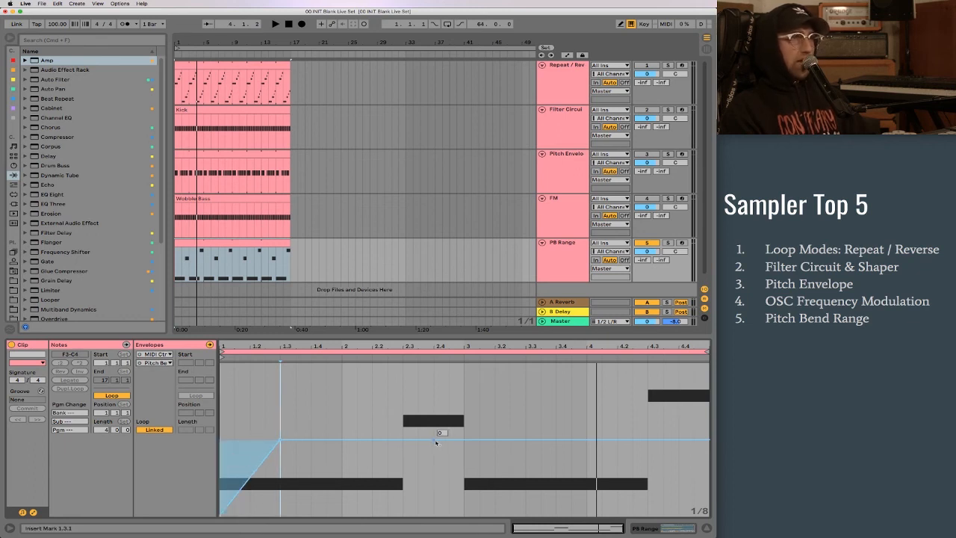
pyautogui.click(404, 440)
pyautogui.click(432, 440)
pyautogui.moveTo(405, 440); pyautogui.dragTo(404, 515)
pyautogui.press('space')
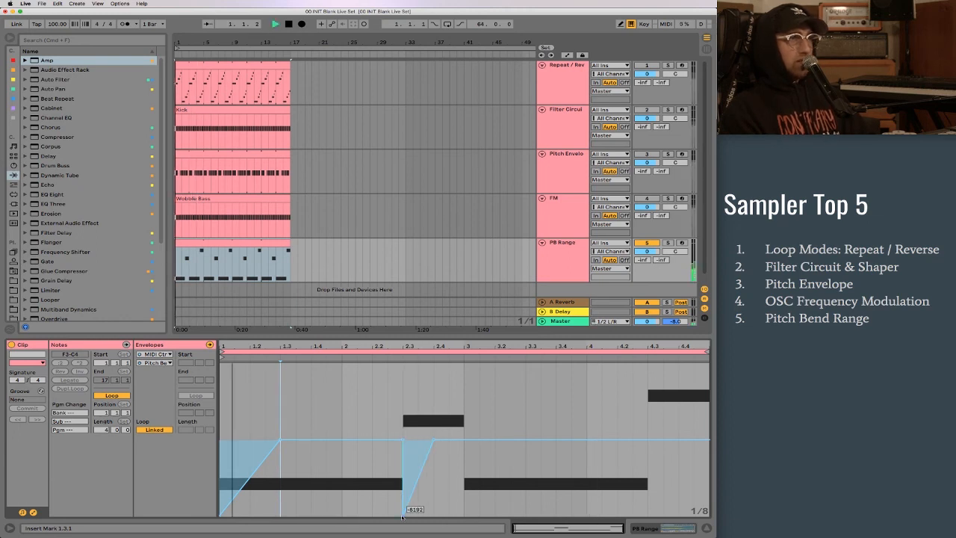
pyautogui.press('space')
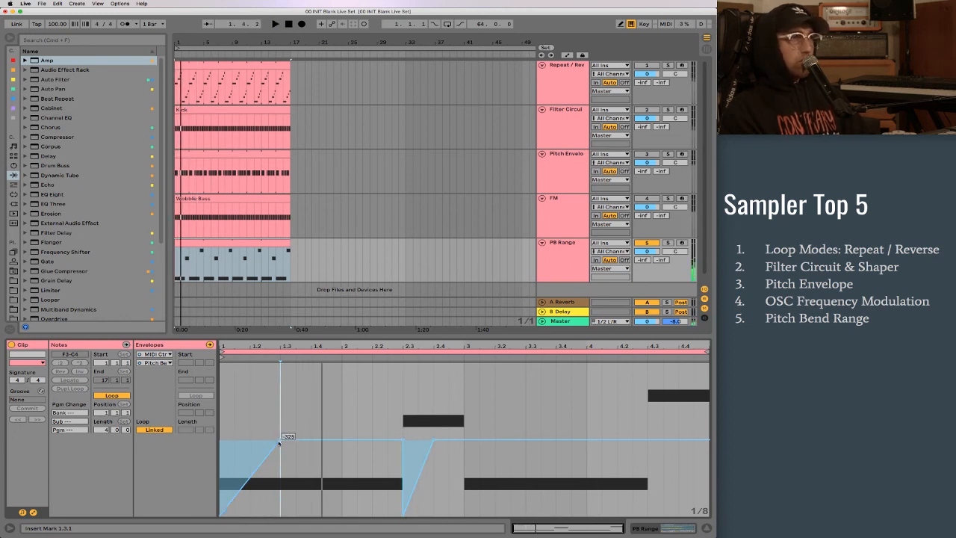
# - Shorten the first two pitch bend ramps to end at about 1.1.3 and 2.3.3, and play the clip
pyautogui.moveTo(280, 441); pyautogui.dragTo(234, 440)
pyautogui.moveTo(432, 439); pyautogui.dragTo(416, 440)
pyautogui.press('space')
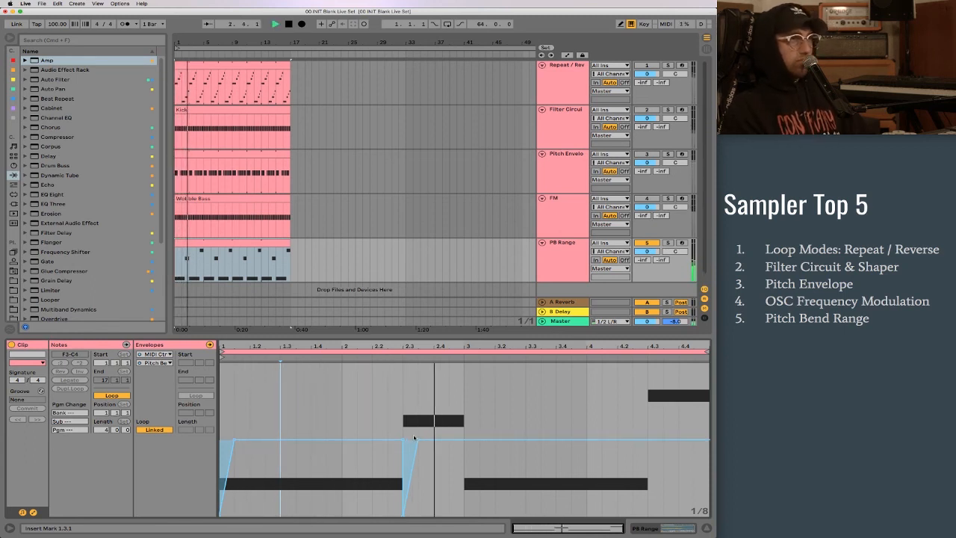
pyautogui.press('space')
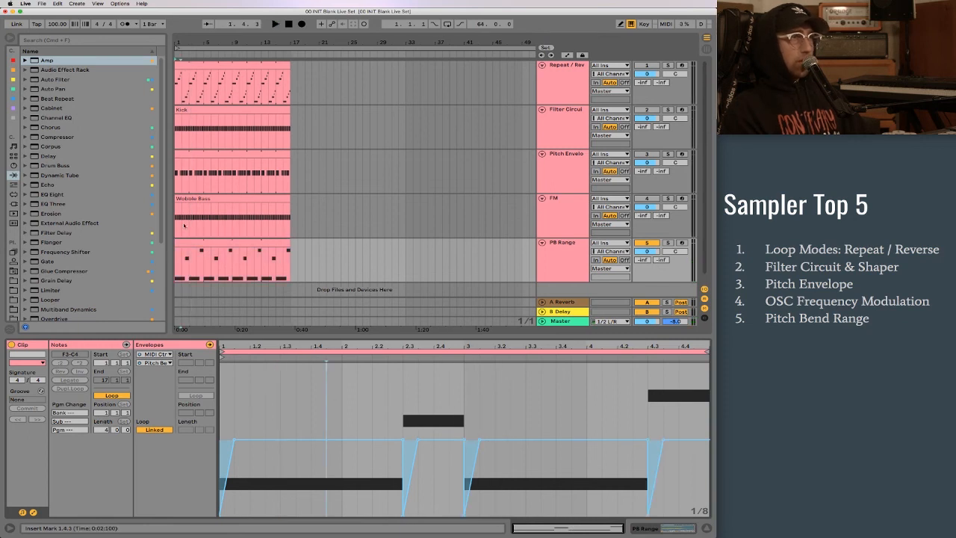
# - Look at the Sampler device briefly, and examine the lowest breakpoint at the start of the clip's pitch bend envelope
pyautogui.hotkey('shift', 'Tab')
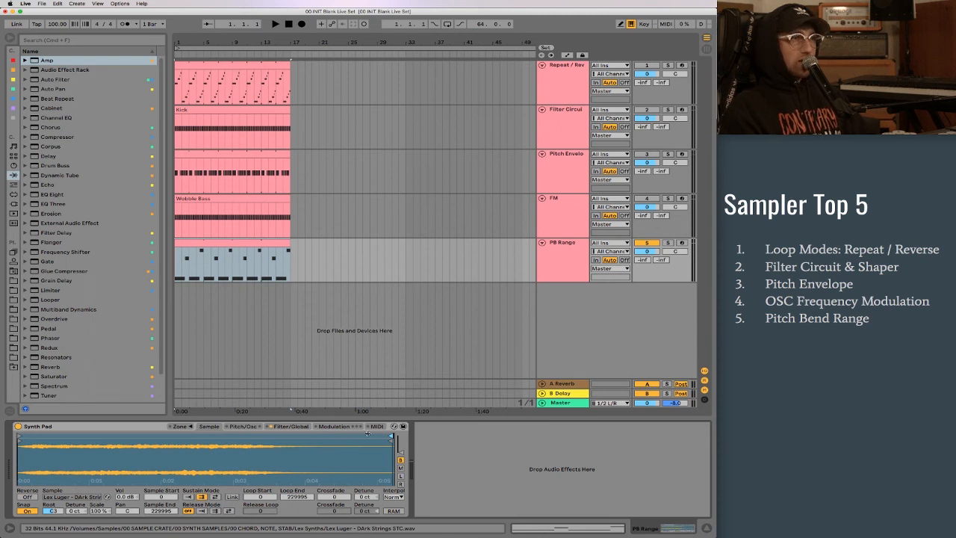
pyautogui.hotkey('shift', 'Tab')
pyautogui.click(270, 499)
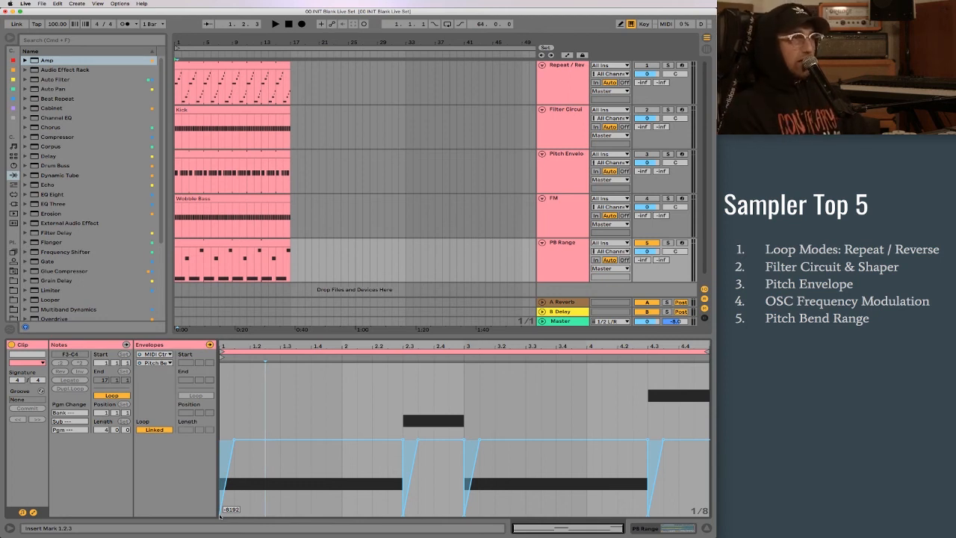
pyautogui.moveTo(221, 514)
pyautogui.mouseDown()
pyautogui.moveTo(222, 458)
pyautogui.moveTo(223, 514)
pyautogui.mouseUp()
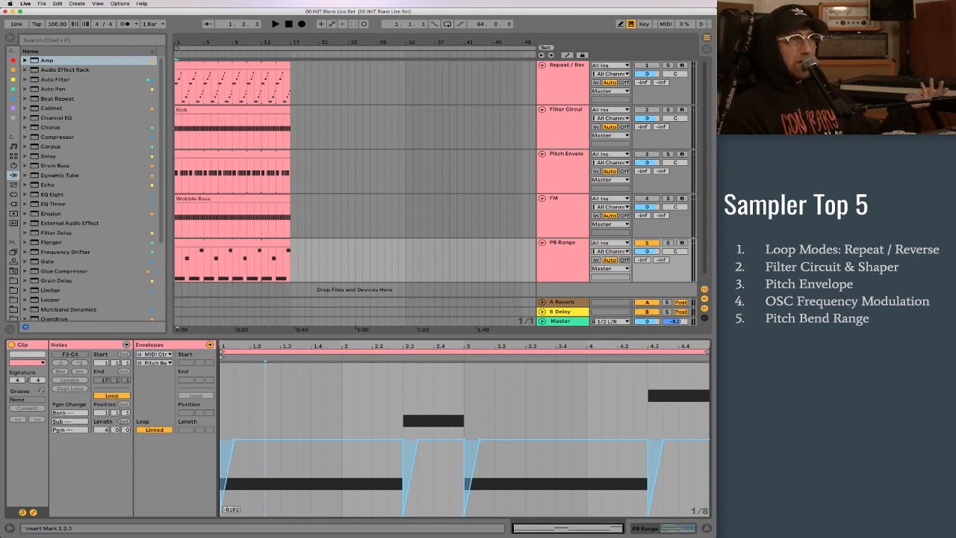
pyautogui.click(230, 515)
pyautogui.moveTo(221, 516)
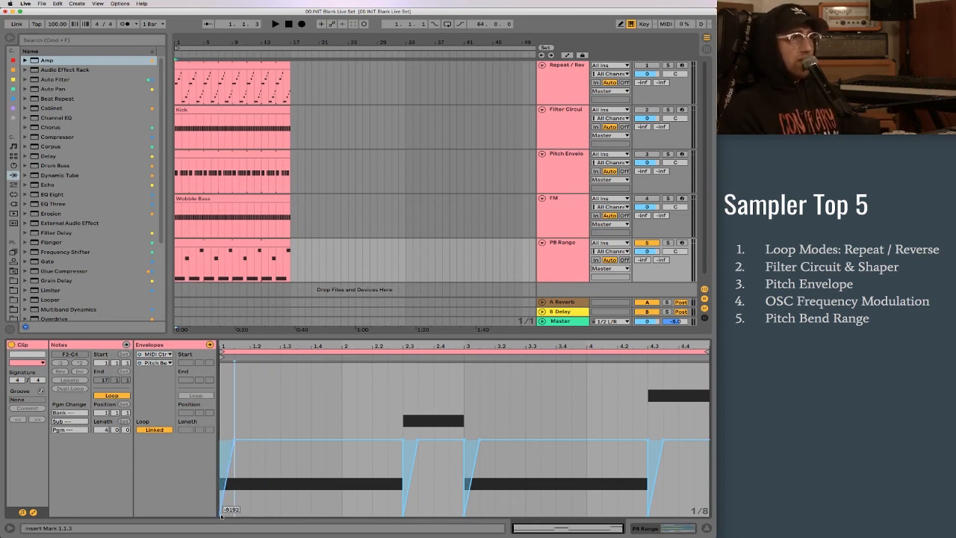
pyautogui.moveTo(222, 516); pyautogui.dragTo(221, 515)
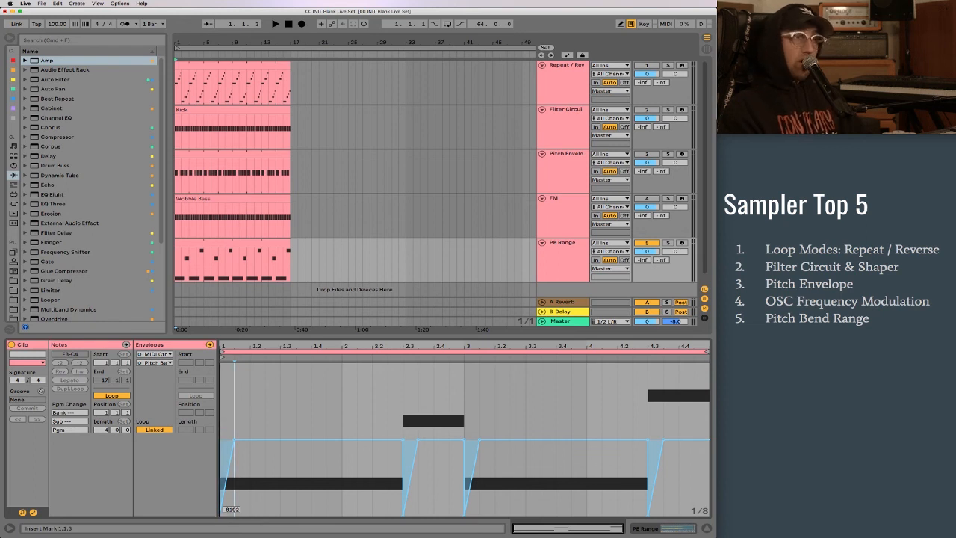
# - Open Sampler's MIDI settings on the PB Range track and set the Pitch Bend Range to 12 st
pyautogui.hotkey('shift', 'Tab')
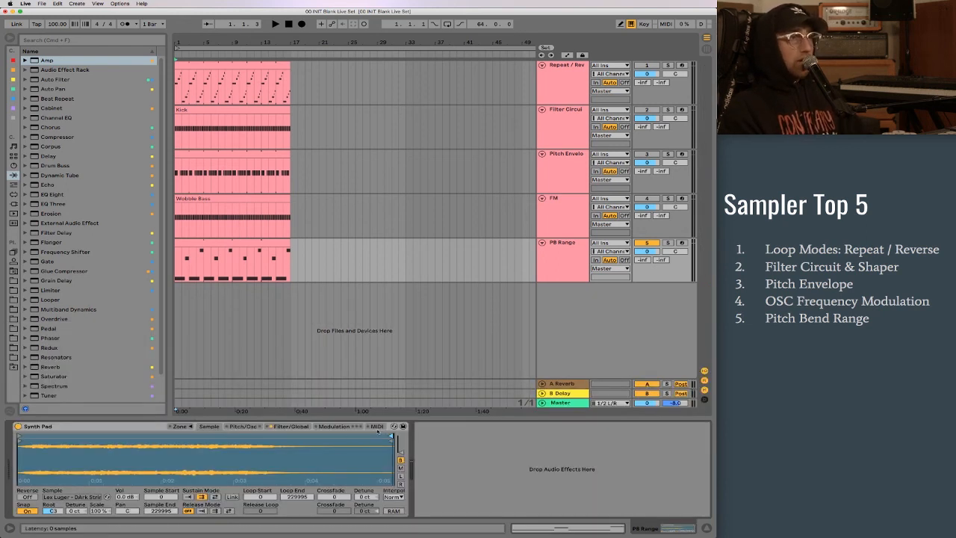
pyautogui.click(376, 427)
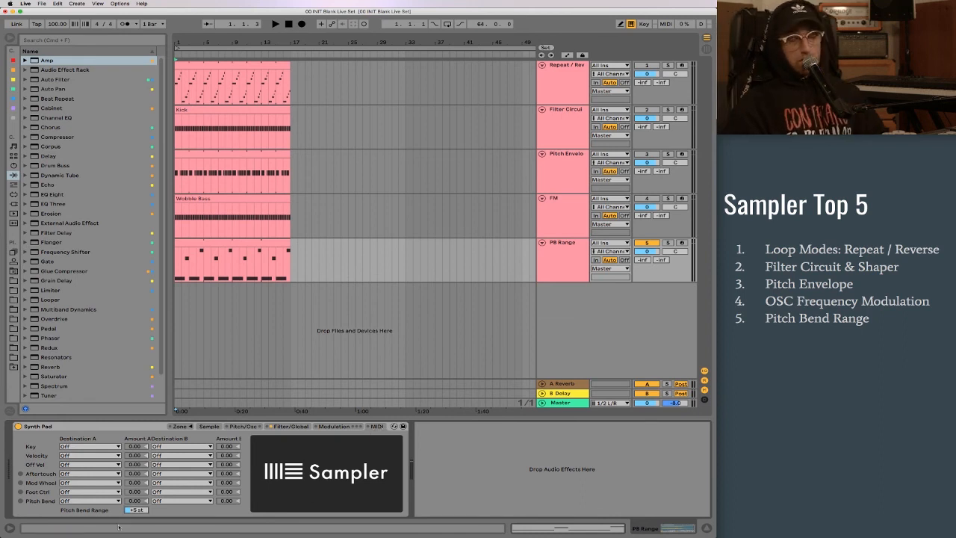
pyautogui.press('Return')
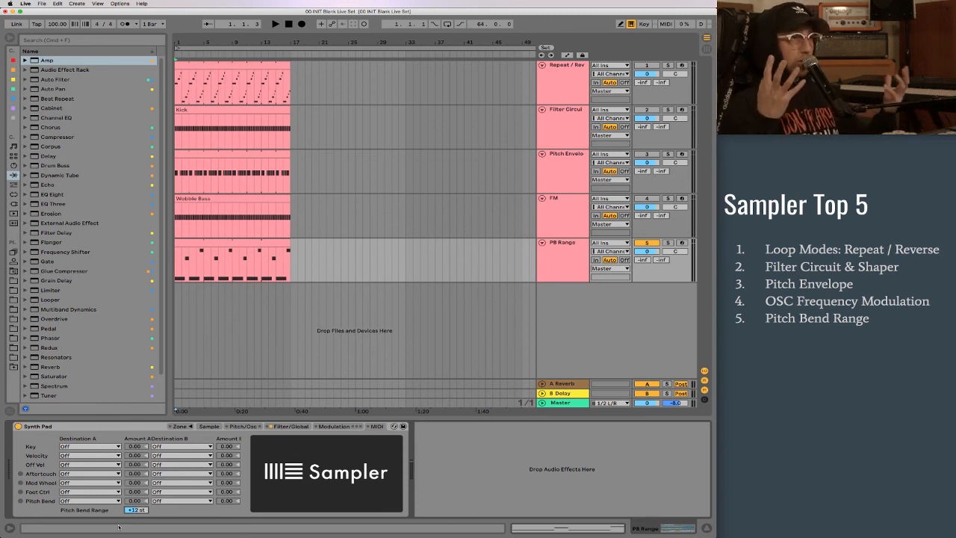
# - Reopen the PB Range clip's pitch bend envelope and play the clip with the widened bend range
pyautogui.click(223, 247)
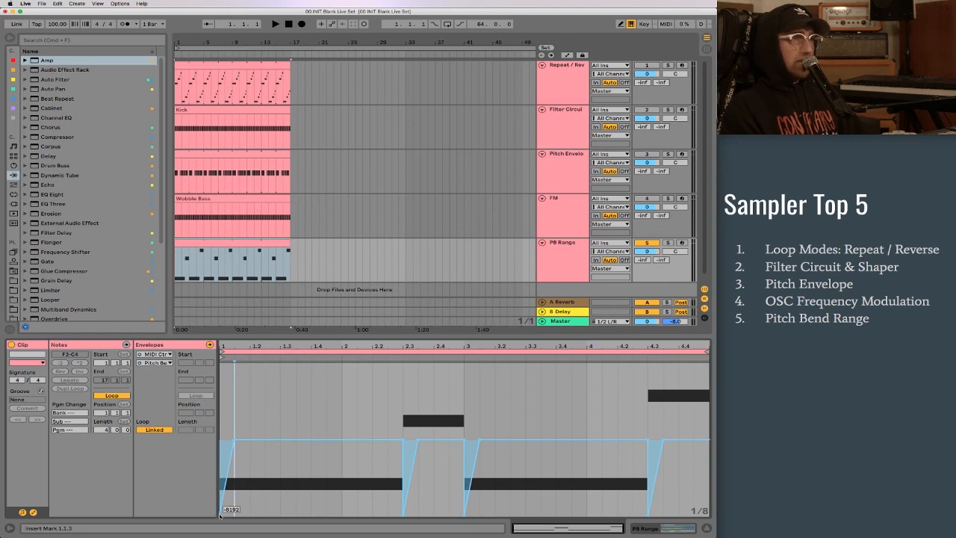
pyautogui.press('space')
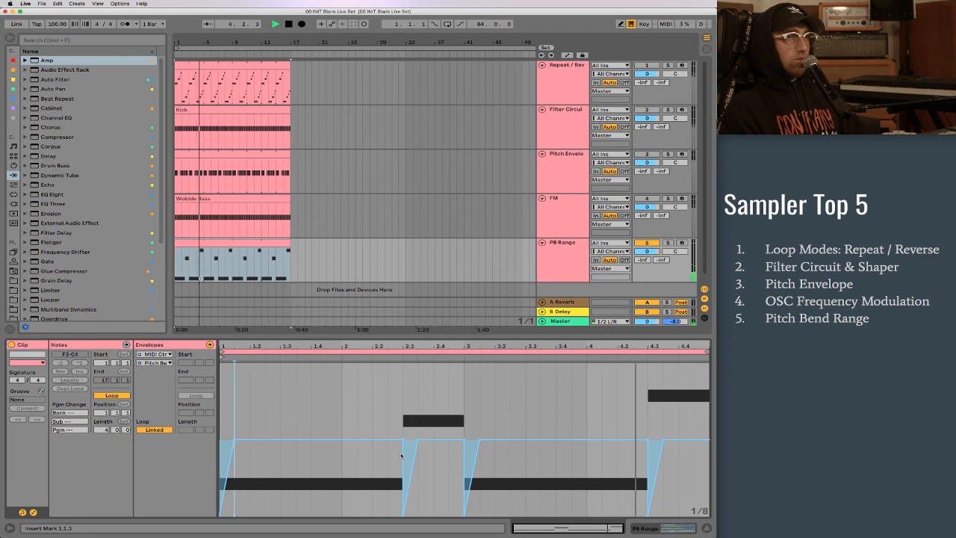
pyautogui.press('space')
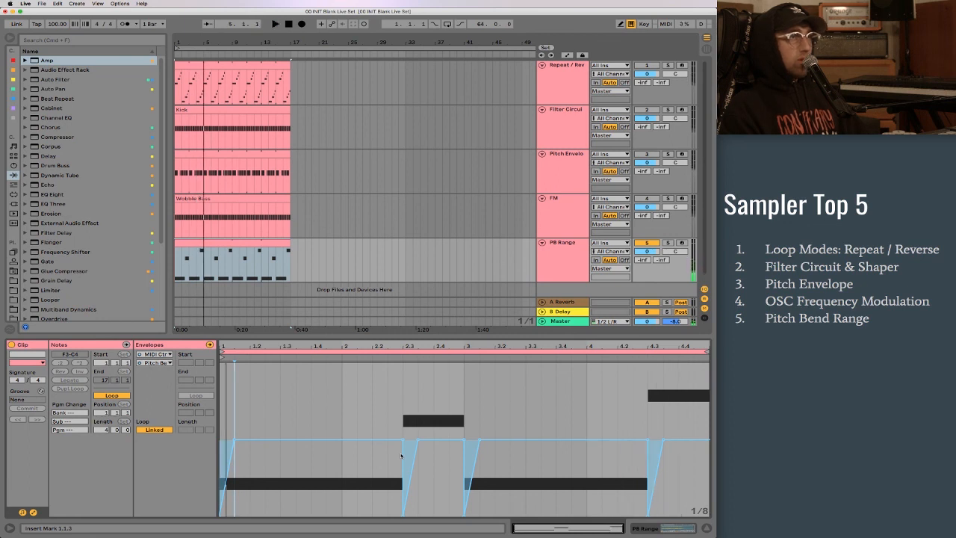